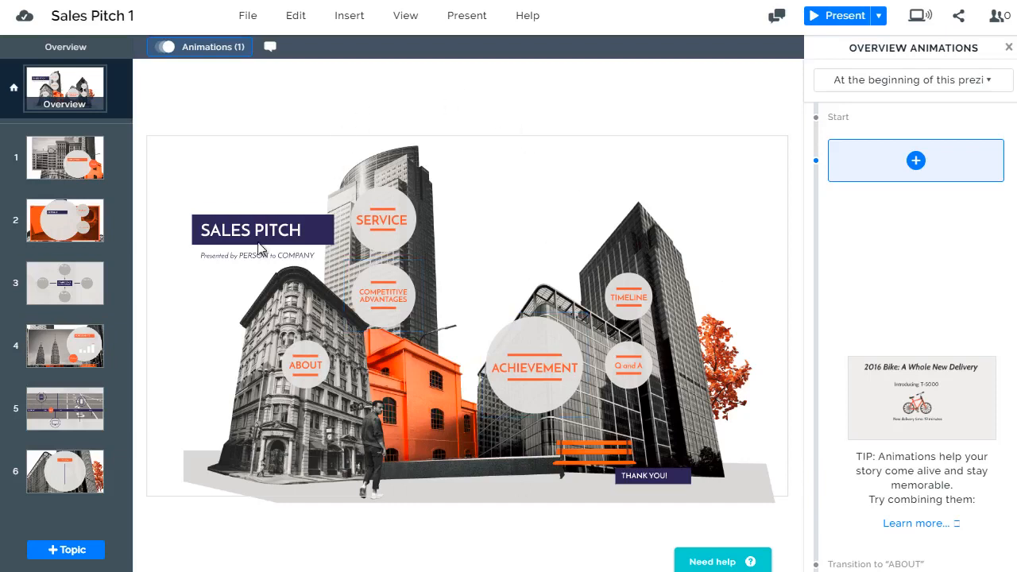
Move the SALES PITCH title banner slightly higher above the presenter line and add a Fade in animation to it
{"action": "left_click", "coordinate": [320, 106]}
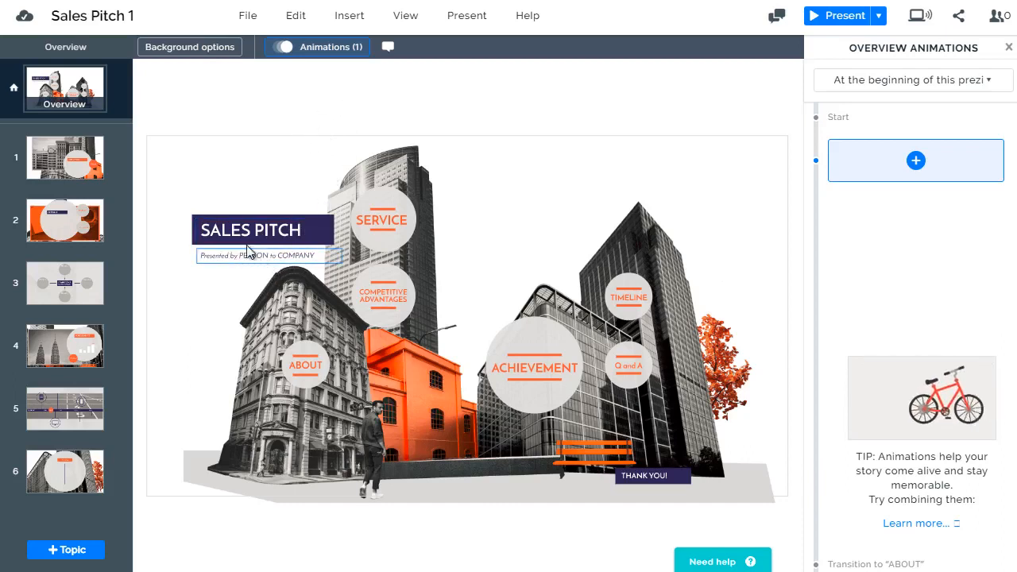
{"action": "left_click", "coordinate": [276, 236]}
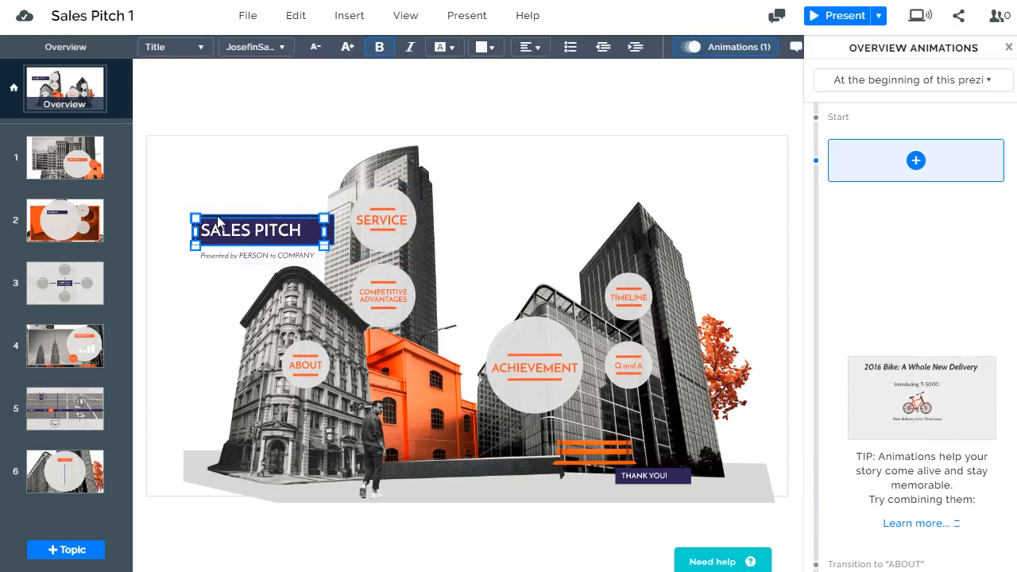
{"action": "left_click", "coordinate": [921, 159]}
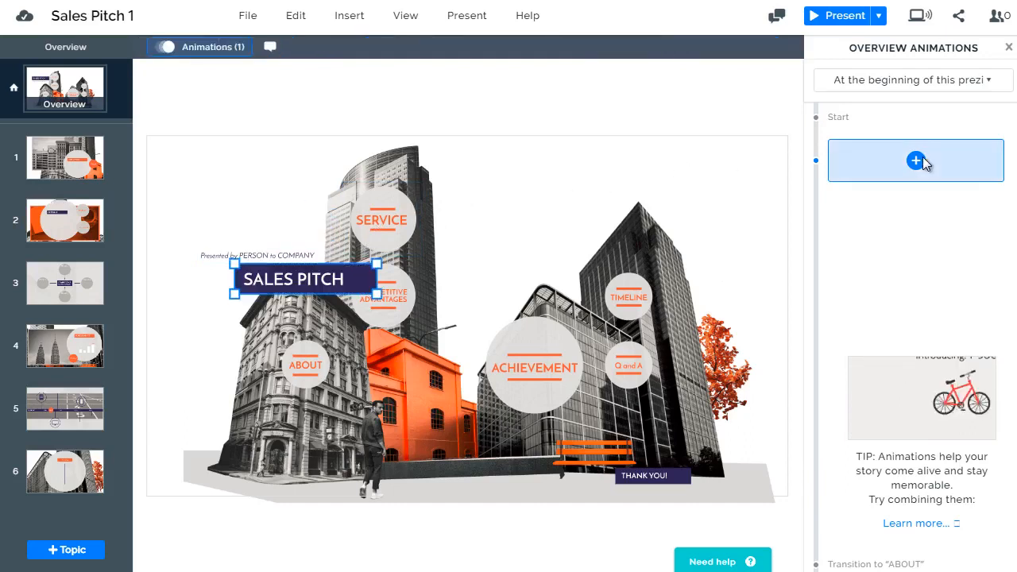
{"action": "left_click_drag", "start_coordinate": [324, 278], "coordinate": [284, 220]}
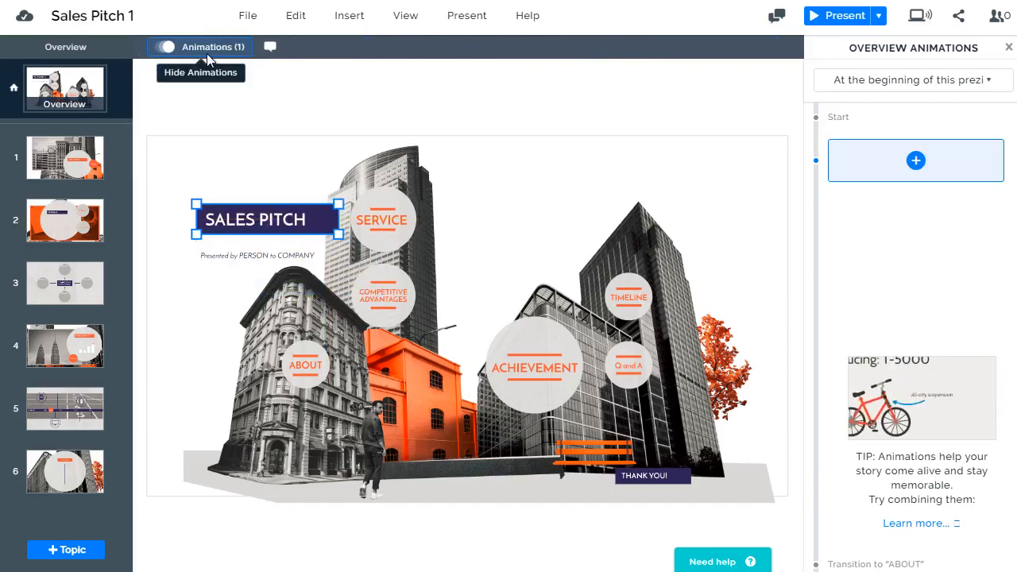
{"action": "left_click", "coordinate": [914, 163]}
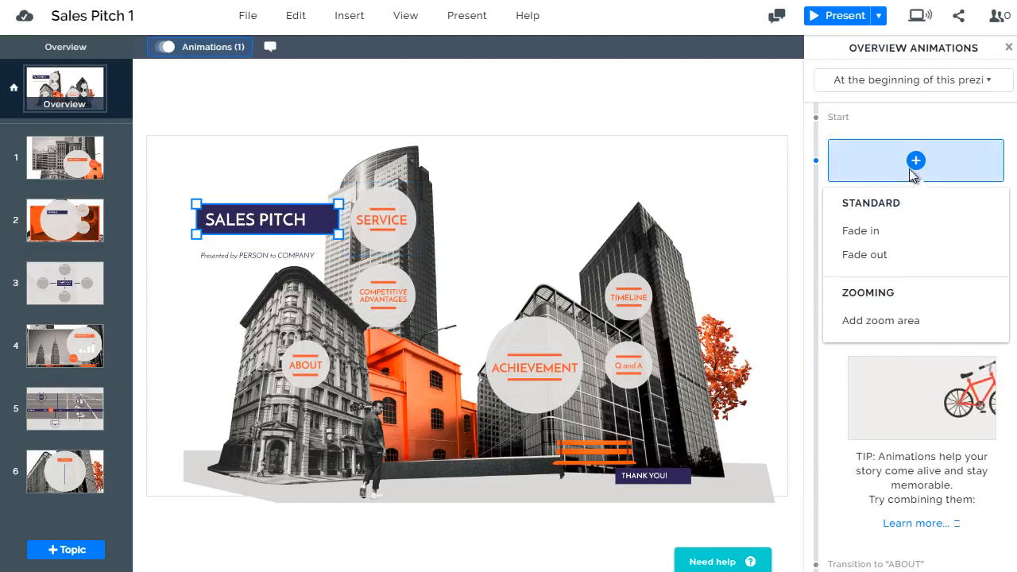
{"action": "left_click", "coordinate": [879, 231]}
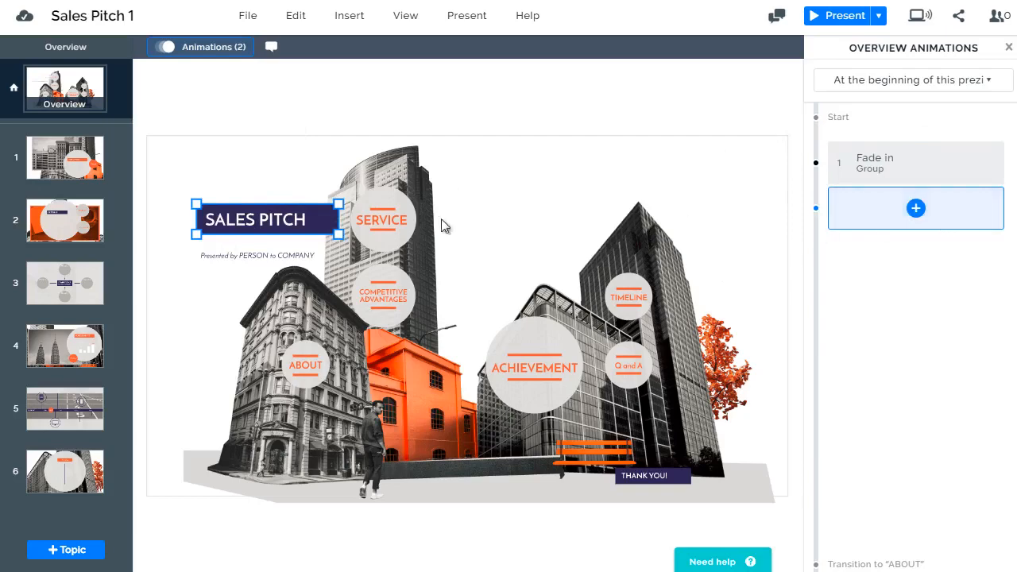
Add a Fade in animation to the "Presented by PERSON to COMPANY" text as the second overview animation
{"action": "left_click", "coordinate": [259, 257]}
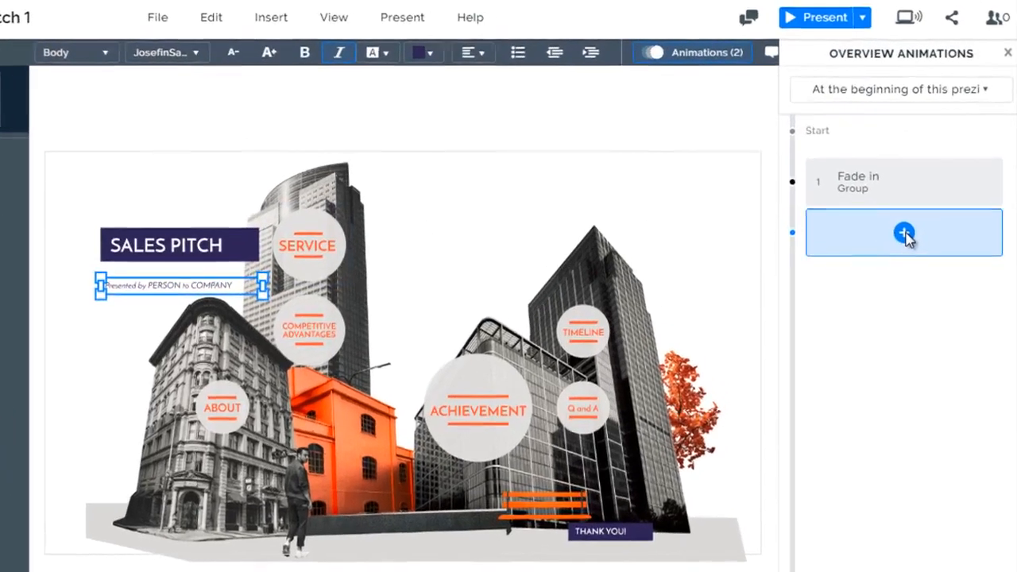
{"action": "left_click", "coordinate": [914, 212]}
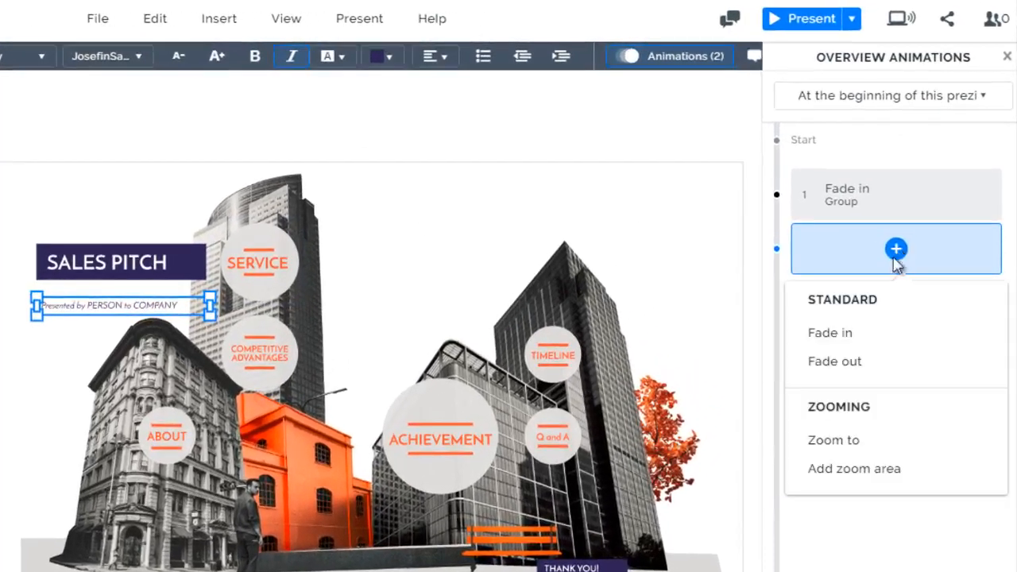
{"action": "left_click", "coordinate": [866, 340]}
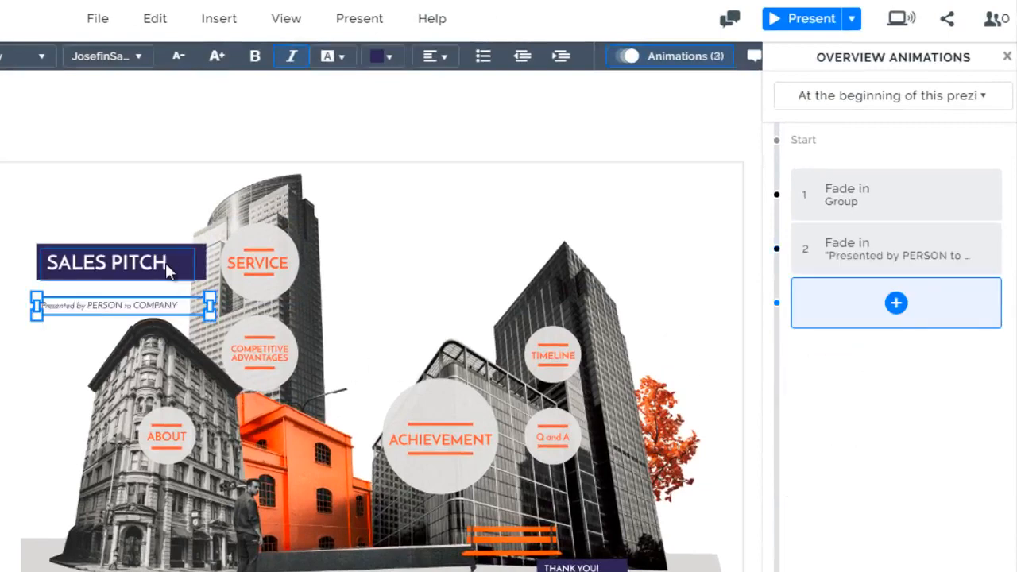
Review the animation types on offer and the points in the prezi at which overview animations can play
{"action": "left_click", "coordinate": [896, 302]}
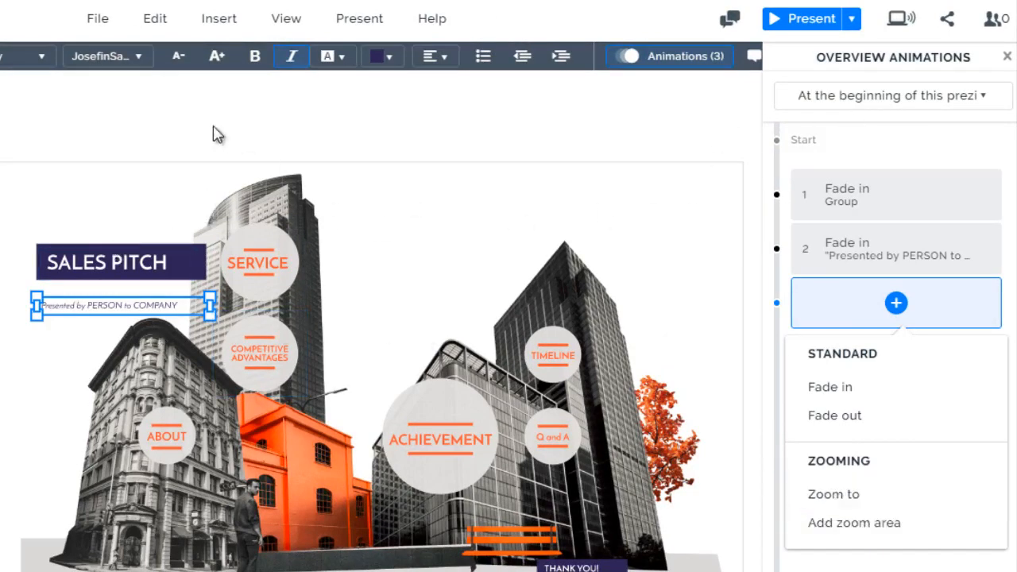
{"action": "left_click", "coordinate": [193, 122]}
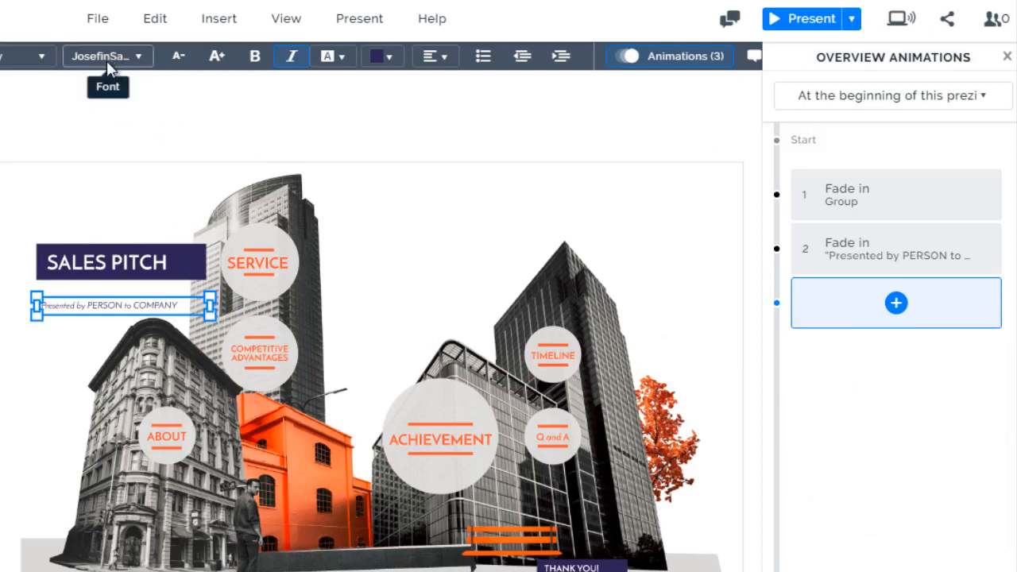
{"action": "left_click", "coordinate": [104, 153]}
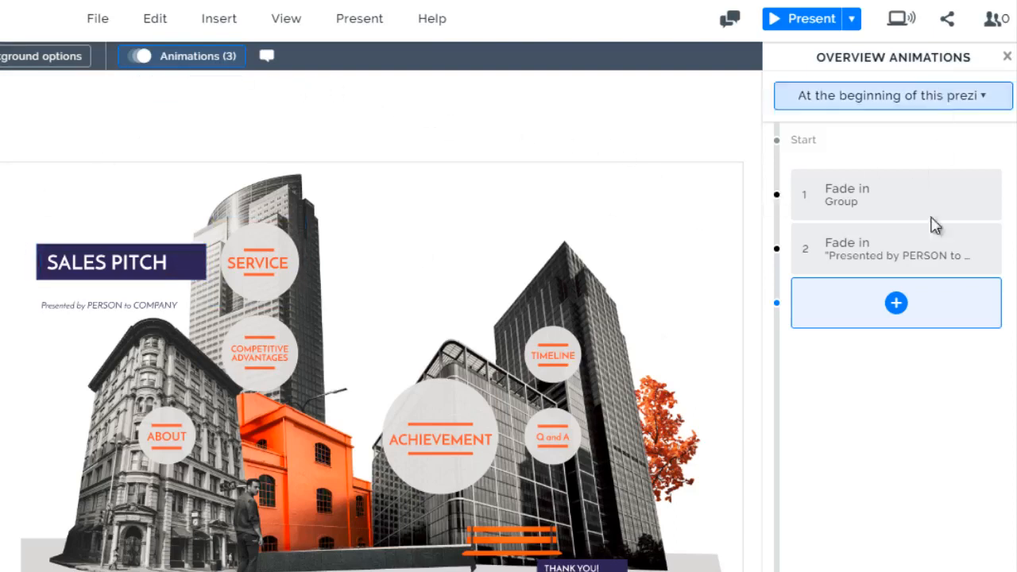
{"action": "left_click", "coordinate": [872, 97]}
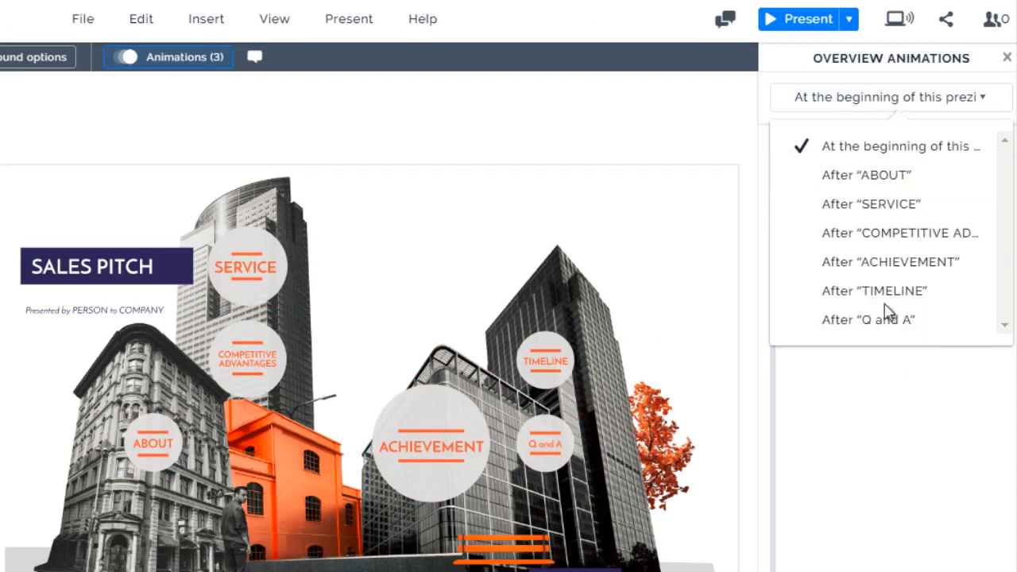
{"action": "left_click", "coordinate": [850, 381]}
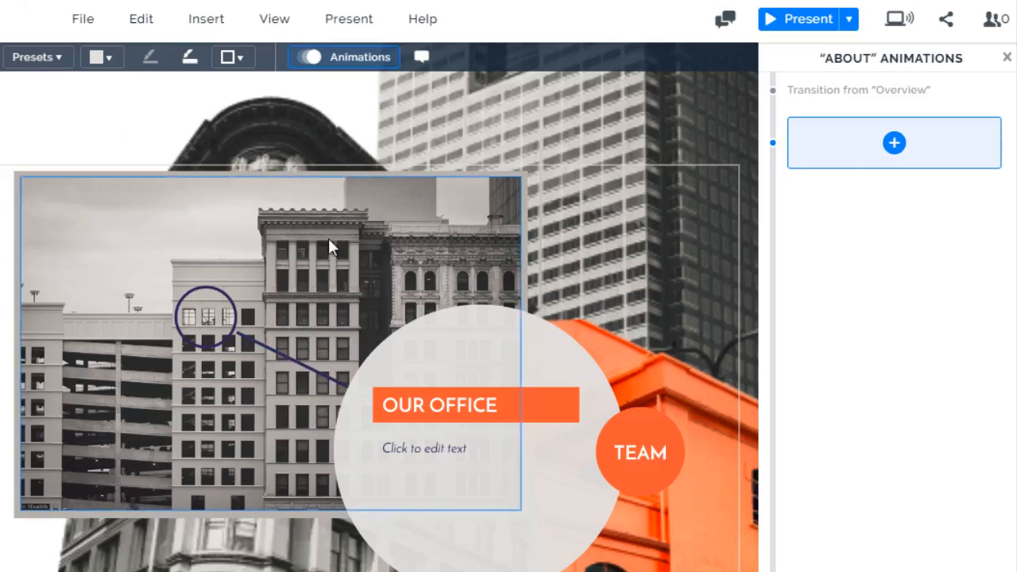
In the ABOUT topic, change the OUR OFFICE heading to "Office Location" and the placeholder text beneath it to "Add text here"
{"action": "left_click", "coordinate": [472, 416]}
{"action": "double_click", "coordinate": [474, 406]}
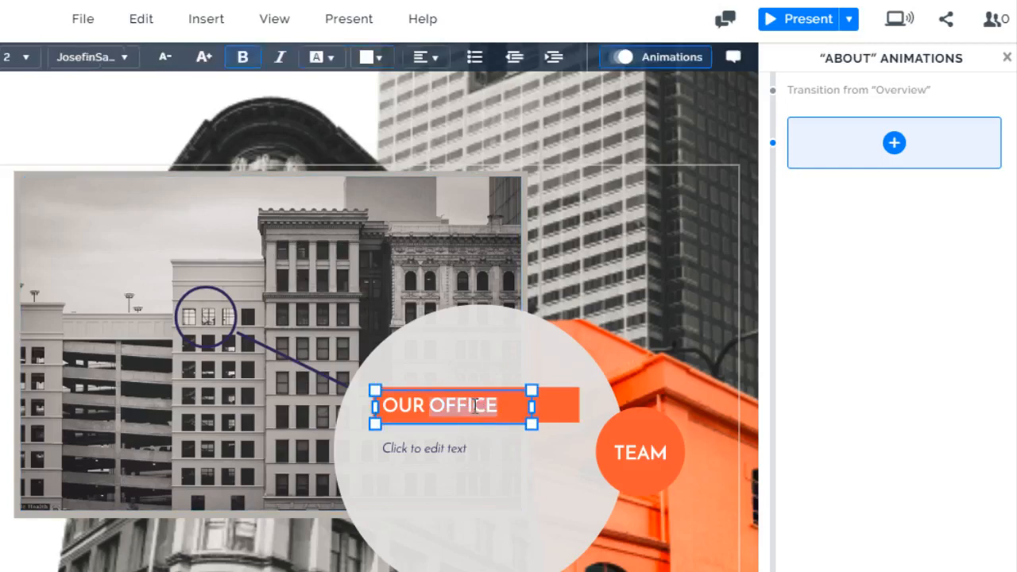
{"action": "left_click_drag", "start_coordinate": [509, 406], "coordinate": [390, 407]}
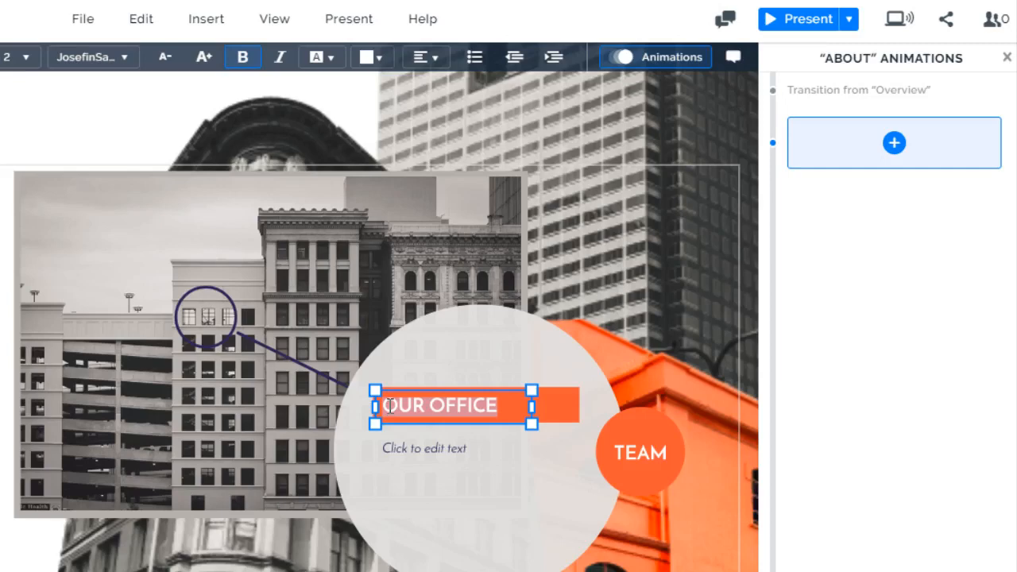
{"action": "type", "text": "Your O"}
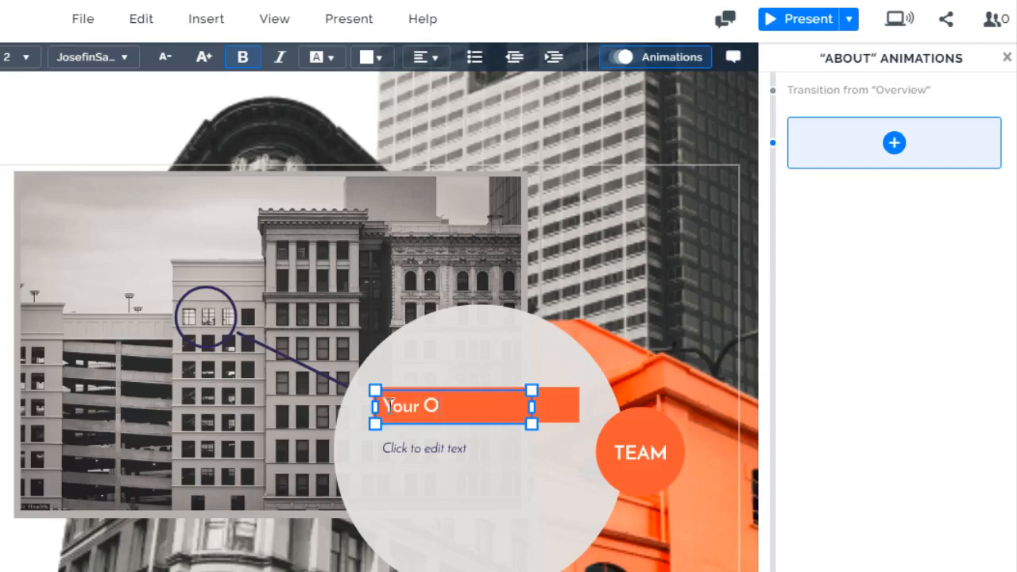
{"action": "type", "text": "fif"}
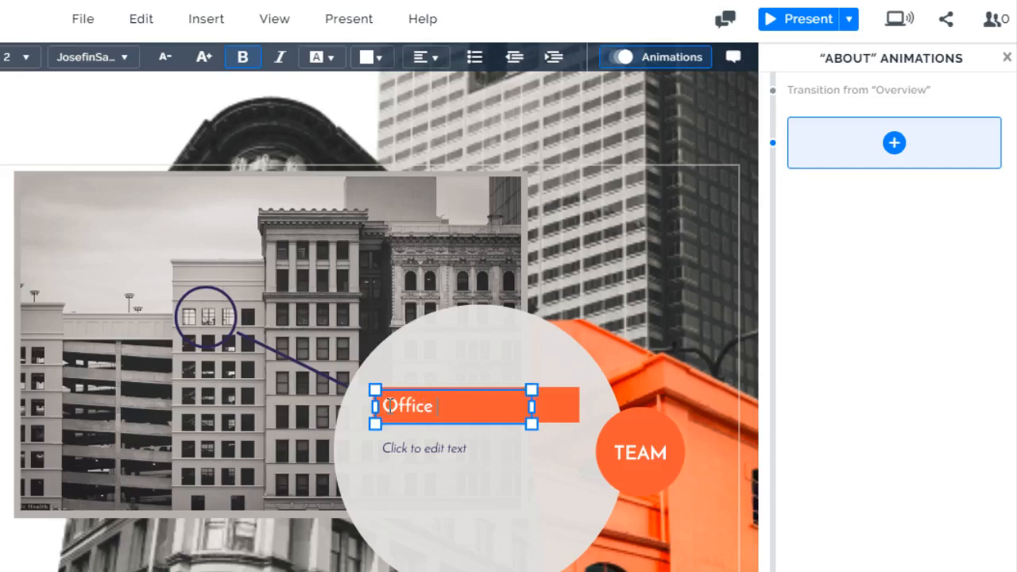
{"action": "type", "text": "Location"}
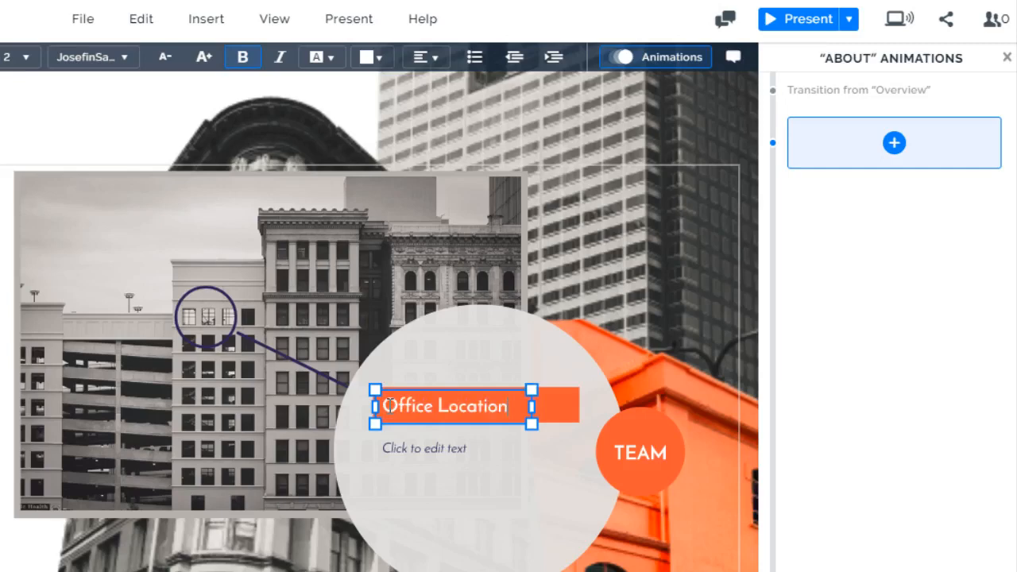
{"action": "left_click", "coordinate": [461, 448]}
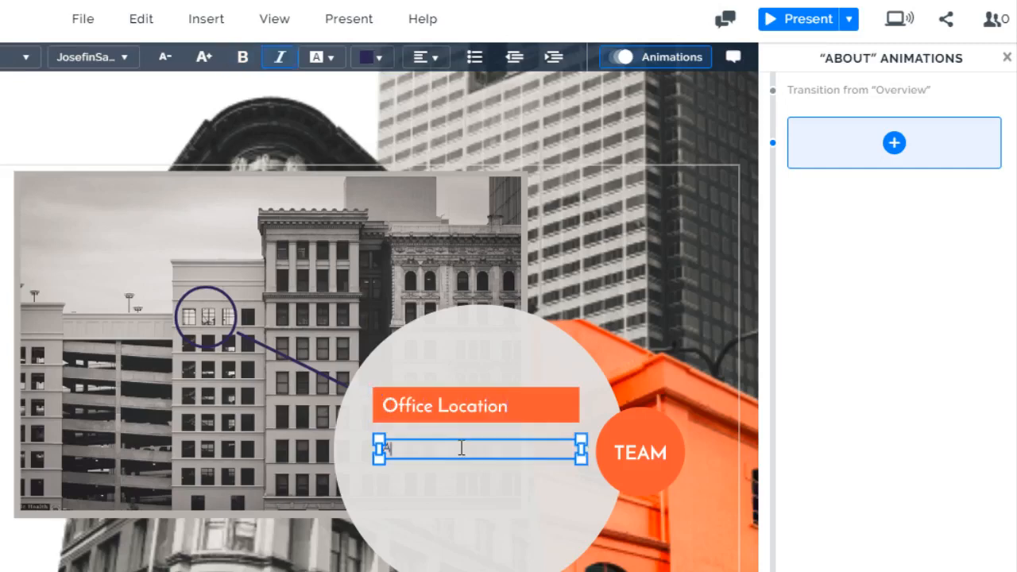
{"action": "type", "text": "dd lext here"}
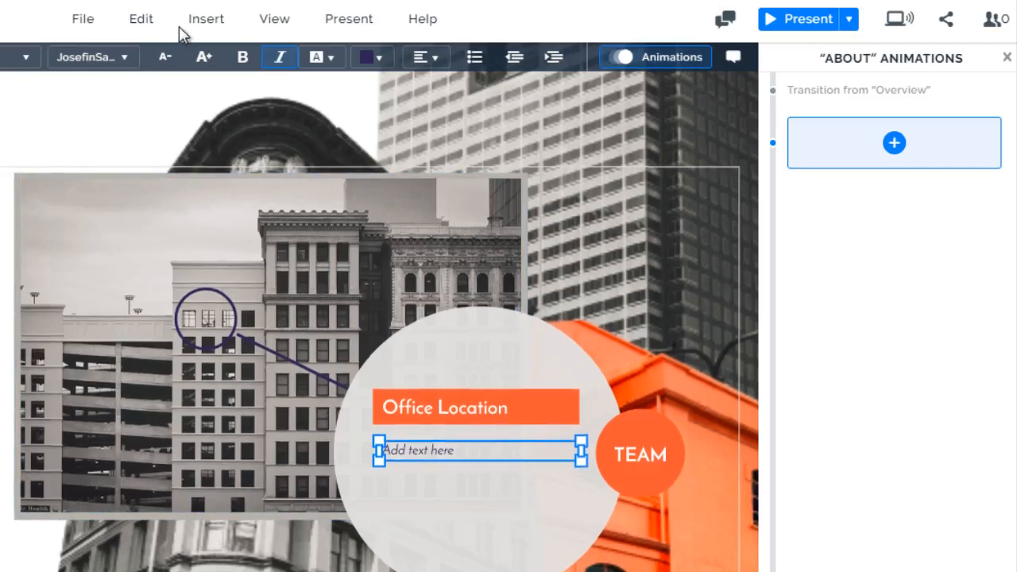
Insert the woman-with-laptop icon from the light prezis set and place it beneath the text in the grey circle
{"action": "left_click", "coordinate": [198, 20]}
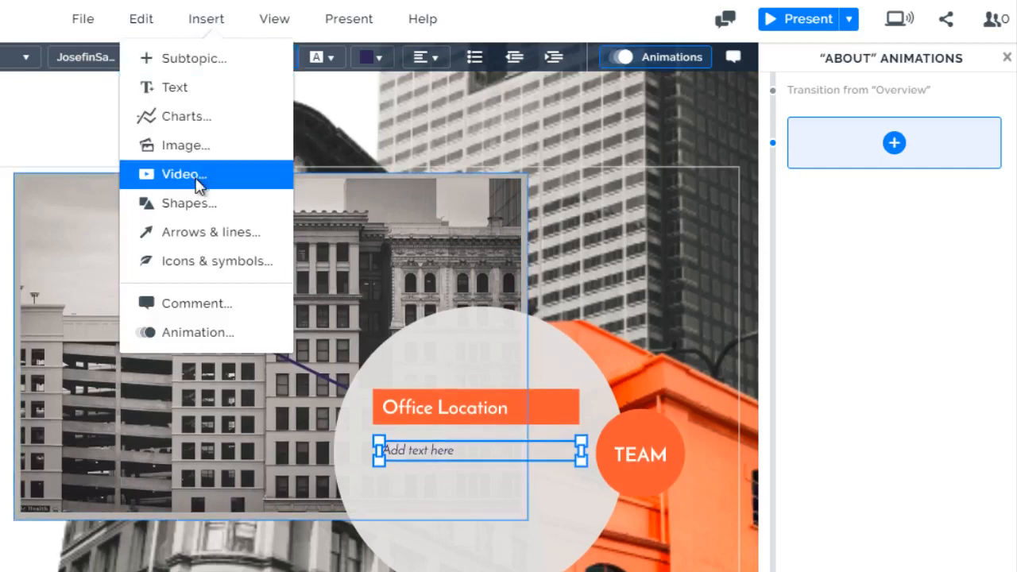
{"action": "left_click", "coordinate": [218, 263]}
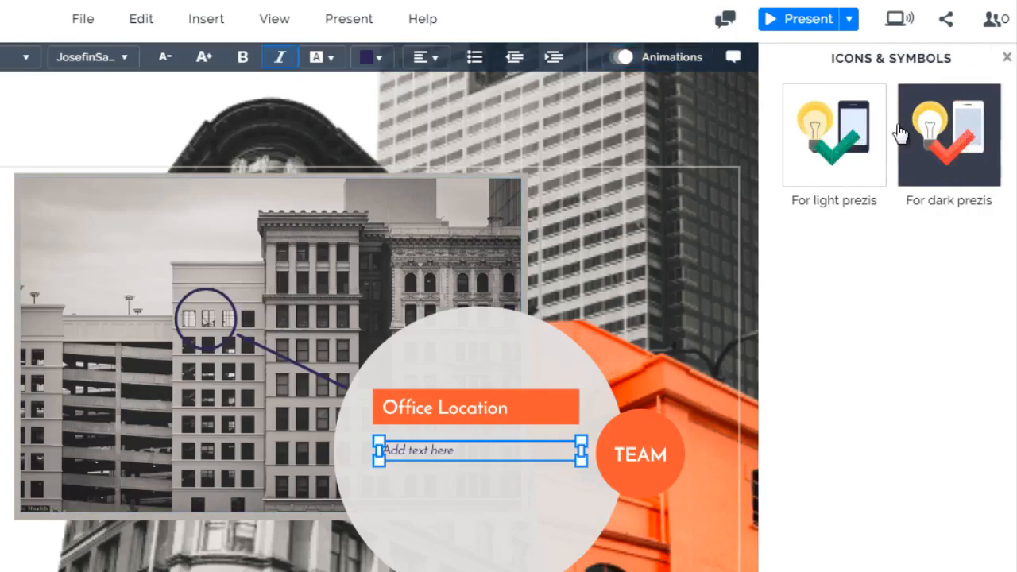
{"action": "left_click", "coordinate": [964, 170]}
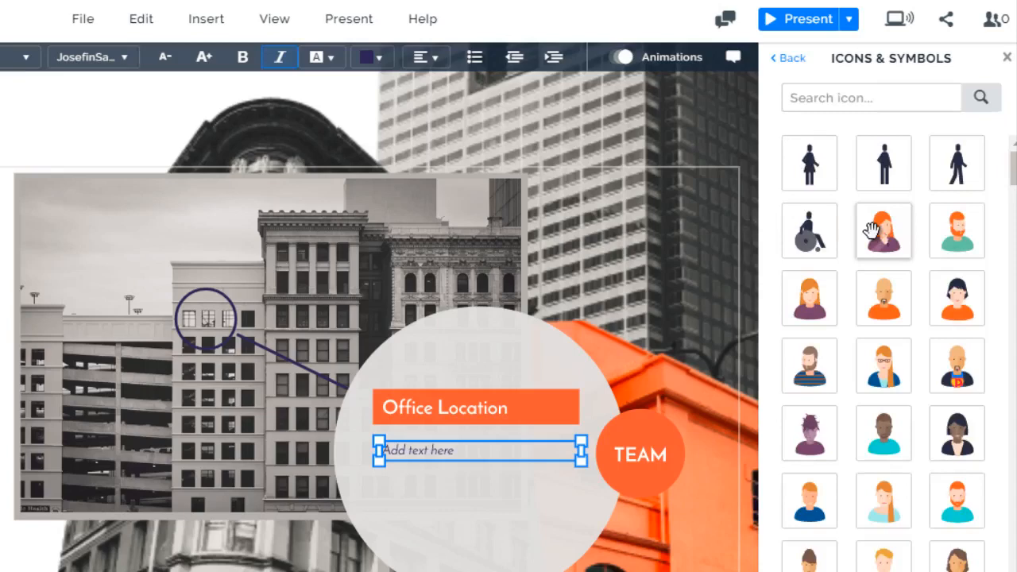
{"action": "scroll", "coordinate": [872, 230], "scroll_direction": "down", "scroll_amount": 10}
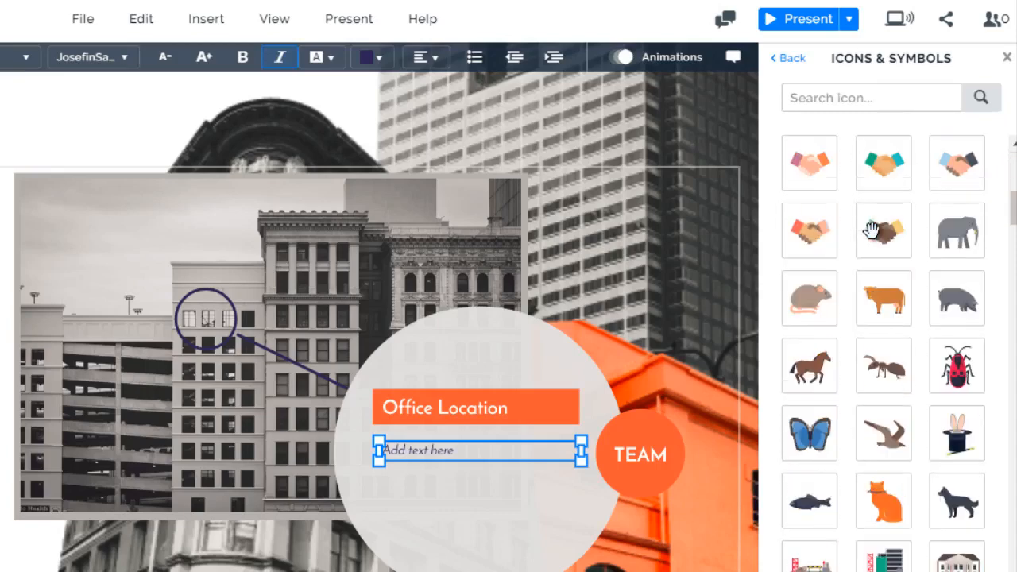
{"action": "scroll", "coordinate": [872, 230], "scroll_direction": "up", "scroll_amount": 3}
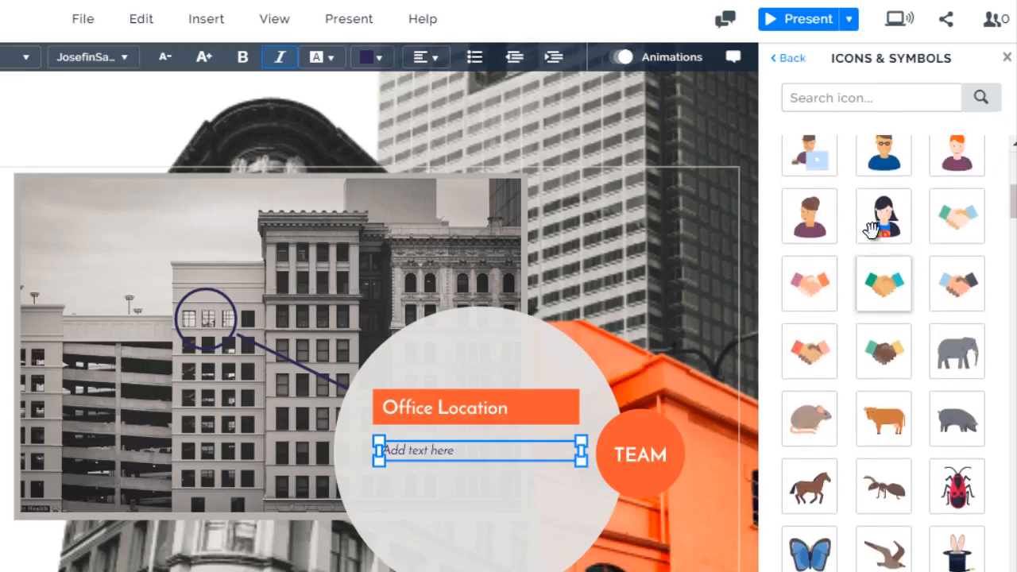
{"action": "left_click", "coordinate": [816, 228]}
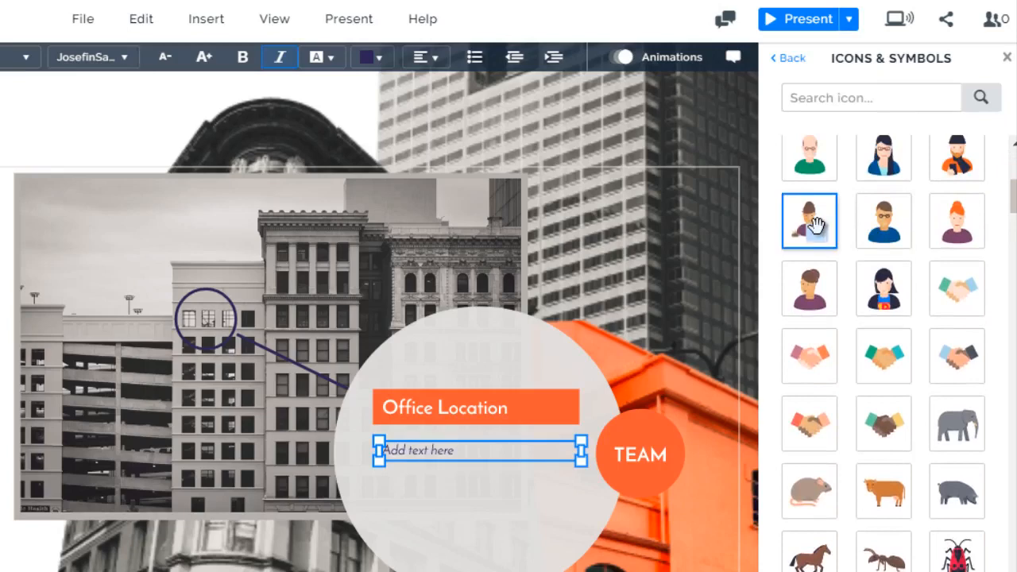
{"action": "left_click_drag", "start_coordinate": [816, 228], "coordinate": [483, 521]}
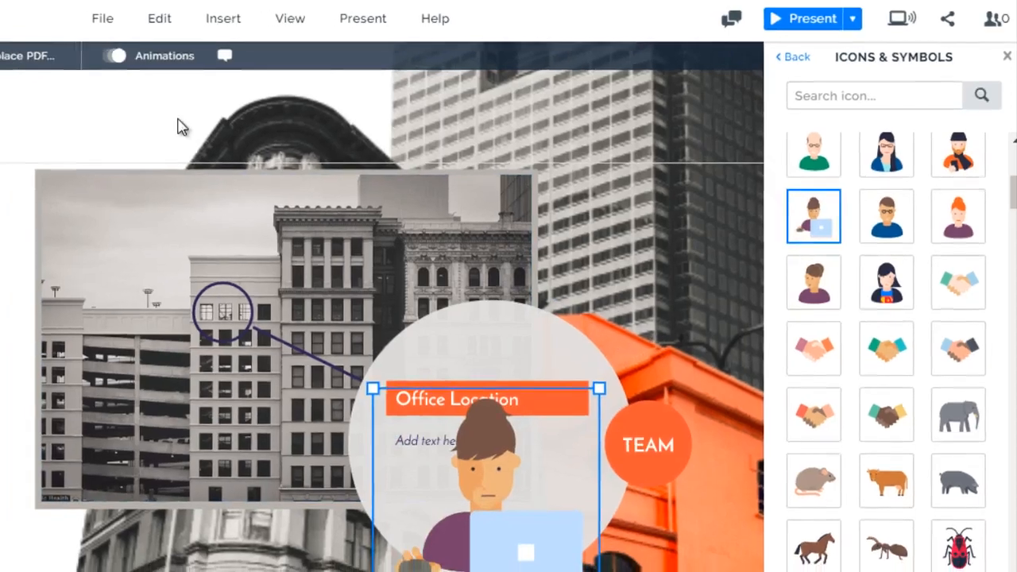
{"action": "left_click", "coordinate": [164, 127]}
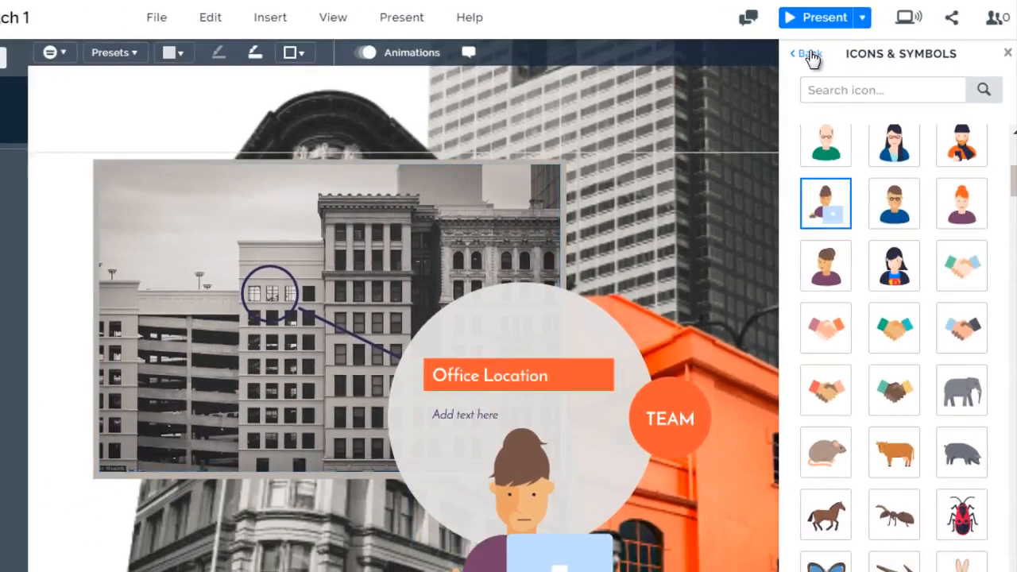
Look at the icon set for dark prezis and close the icon library
{"action": "left_click", "coordinate": [810, 55]}
{"action": "left_click", "coordinate": [965, 131]}
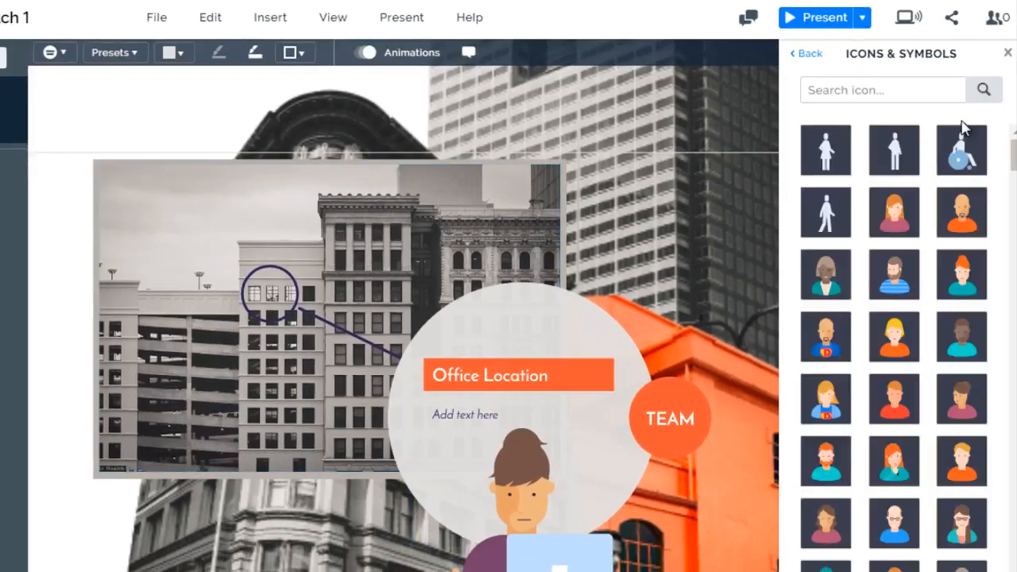
{"action": "left_click", "coordinate": [809, 52]}
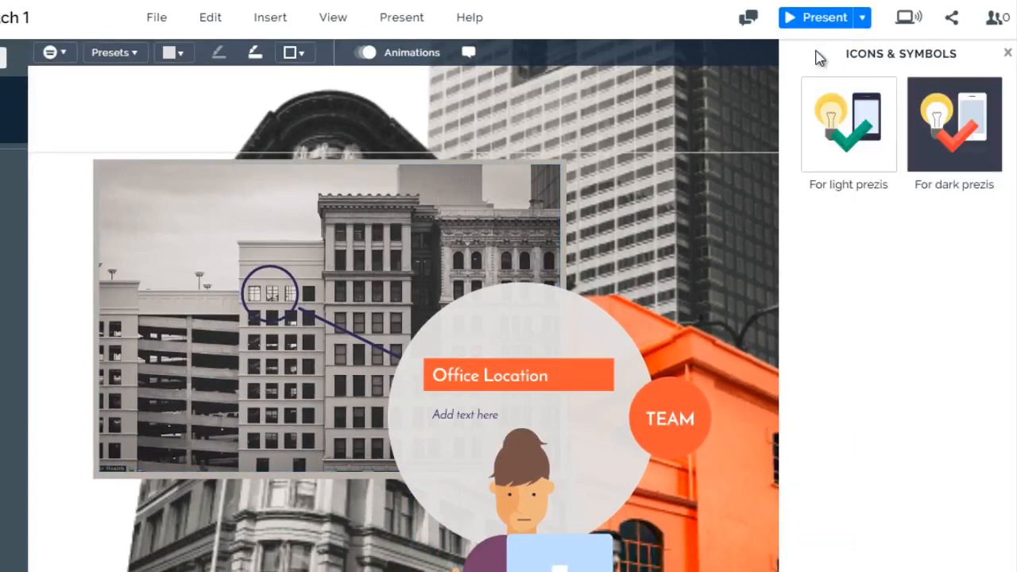
{"action": "left_click", "coordinate": [1007, 53]}
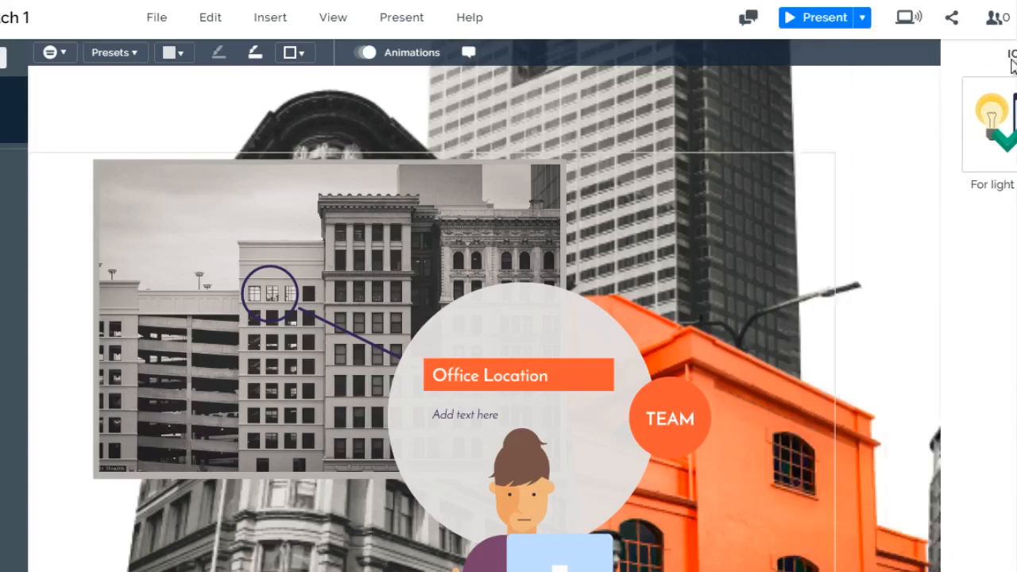
Replace the building photo behind the Office Location circle with the image bigstock-vintage-background-17342195
{"action": "left_click", "coordinate": [269, 18]}
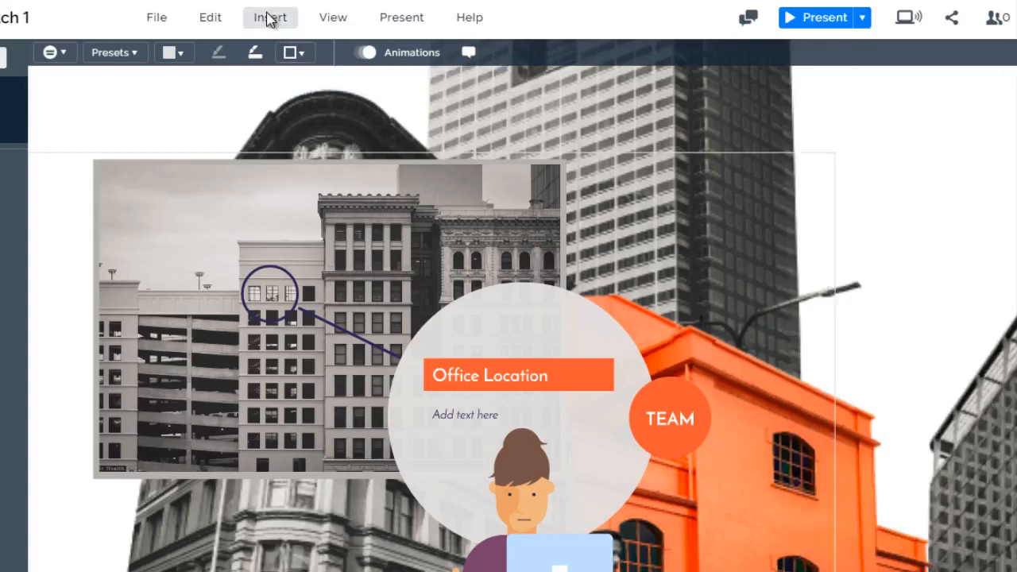
{"action": "left_click", "coordinate": [56, 244]}
{"action": "left_click", "coordinate": [280, 222]}
{"action": "left_click", "coordinate": [283, 225]}
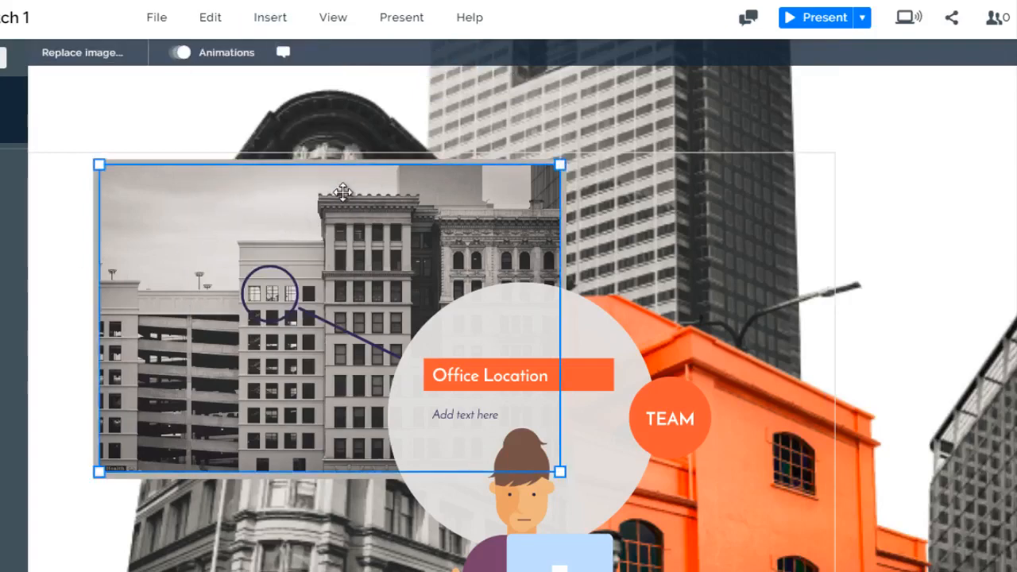
{"action": "left_click", "coordinate": [87, 54]}
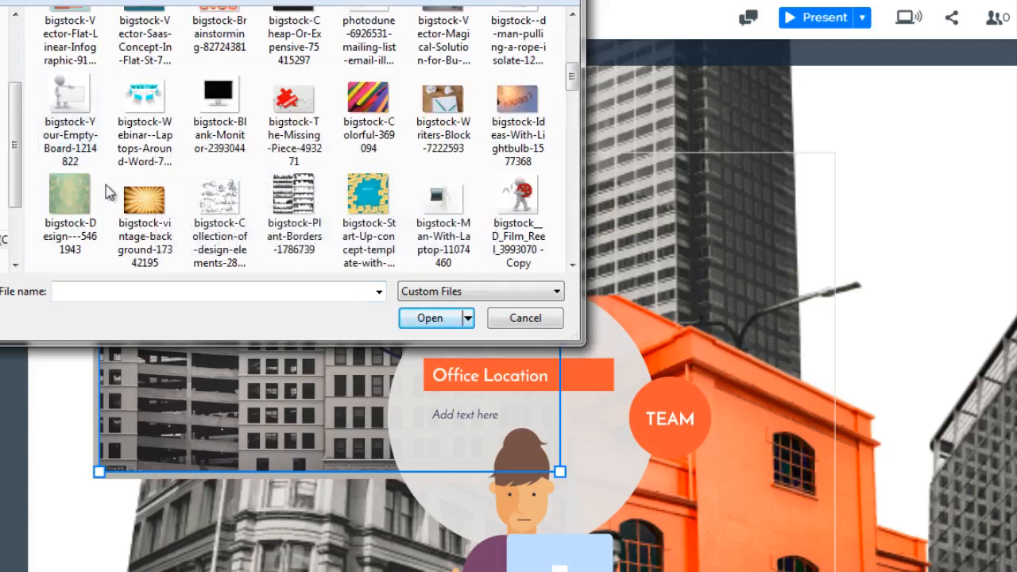
{"action": "left_click", "coordinate": [132, 207]}
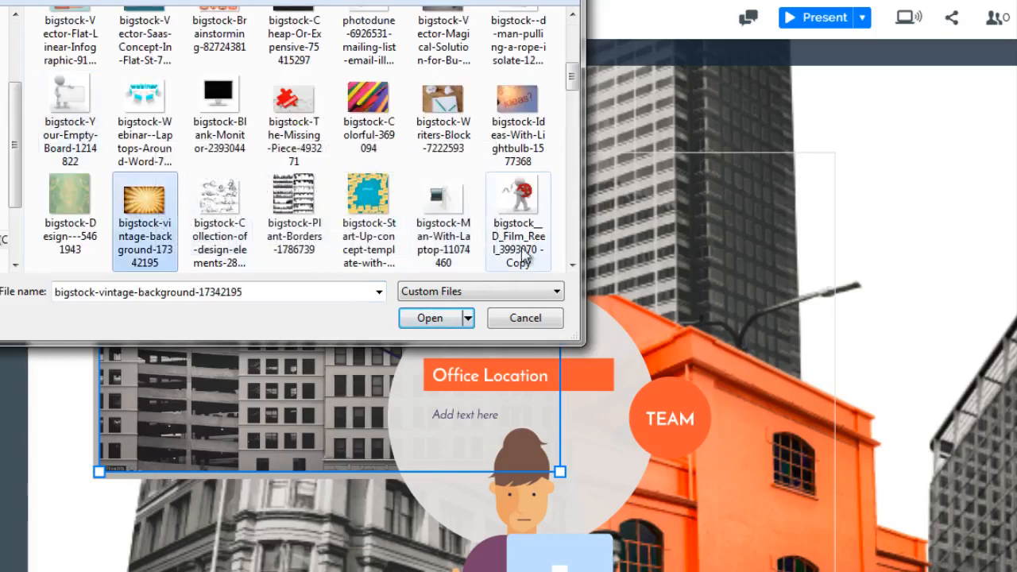
{"action": "left_click", "coordinate": [468, 316]}
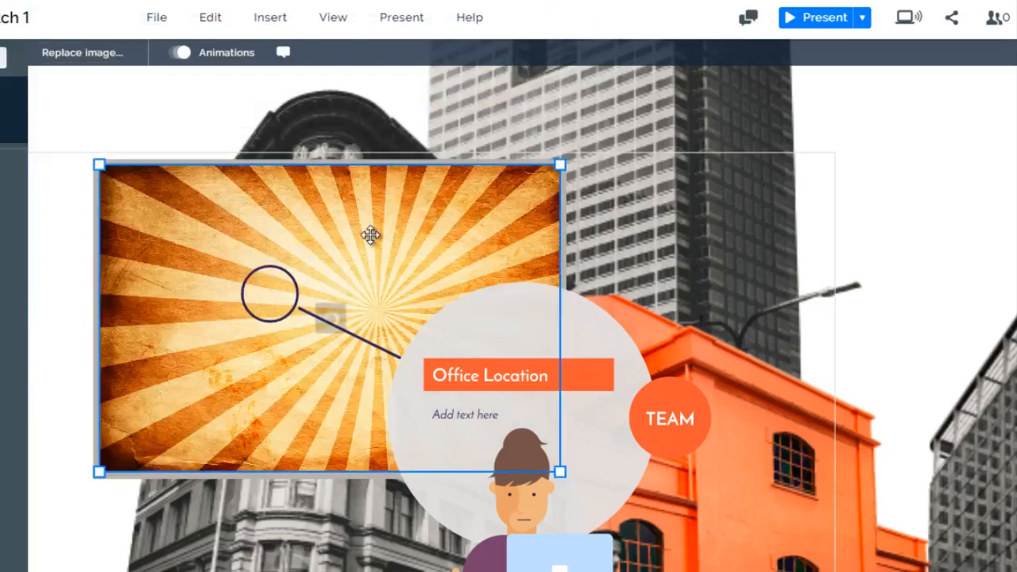
{"action": "left_click", "coordinate": [60, 151]}
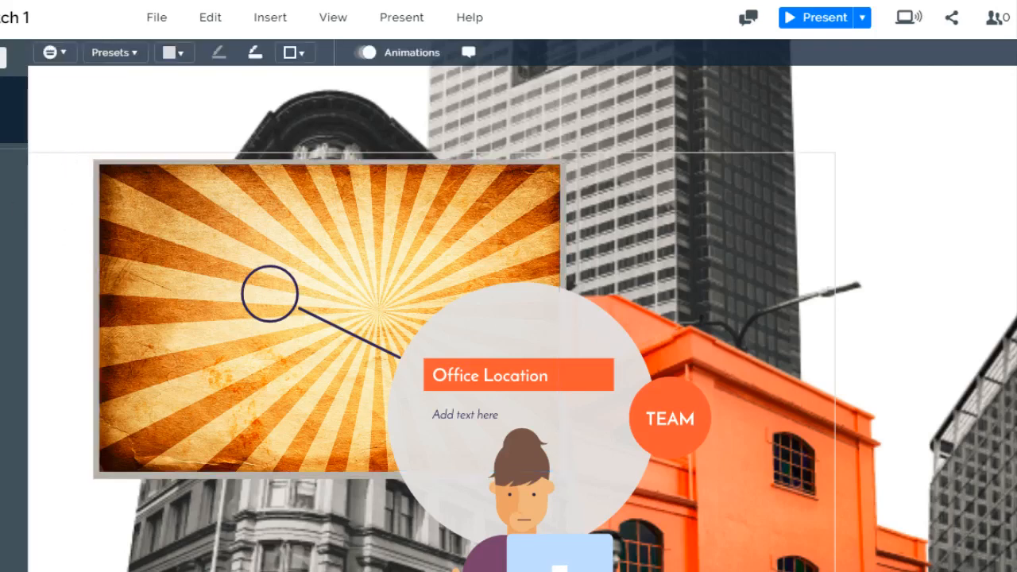
Go to the TEAM subtopic of ABOUT and replace the smiling woman's photo with the picture of a hand holding a phone
{"action": "left_click", "coordinate": [12, 138]}
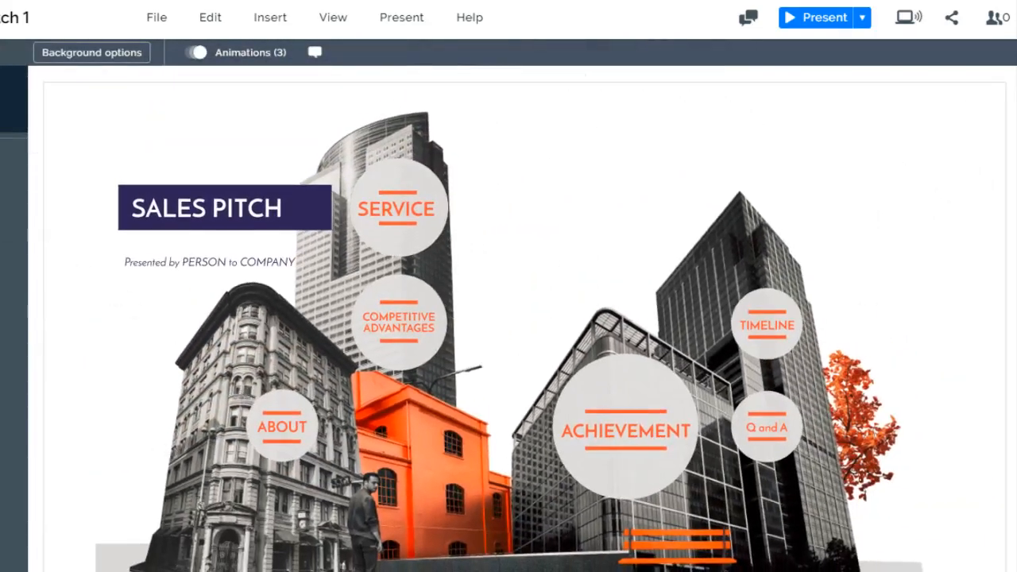
{"action": "left_click", "coordinate": [4, 226]}
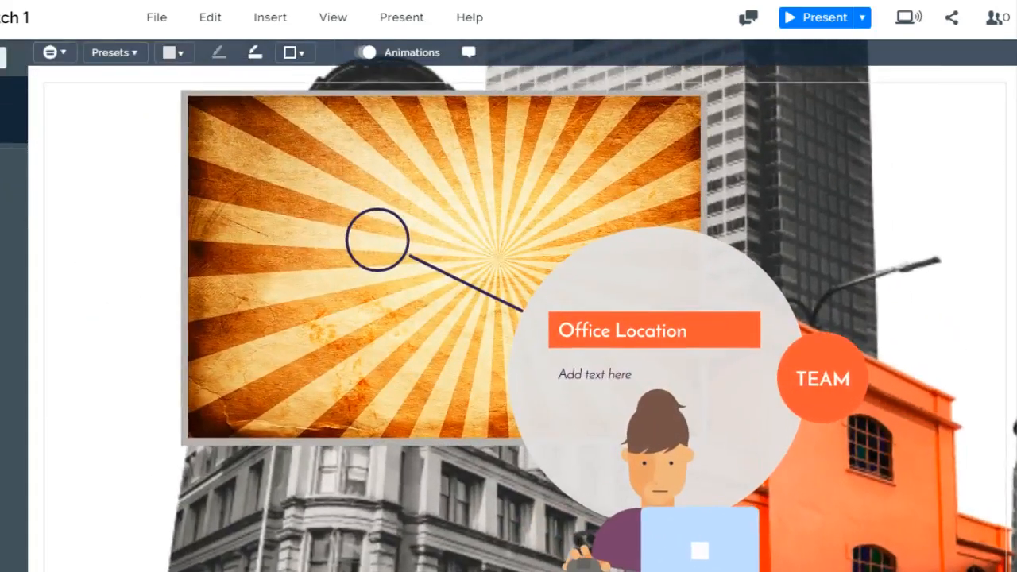
{"action": "left_click", "coordinate": [4, 181]}
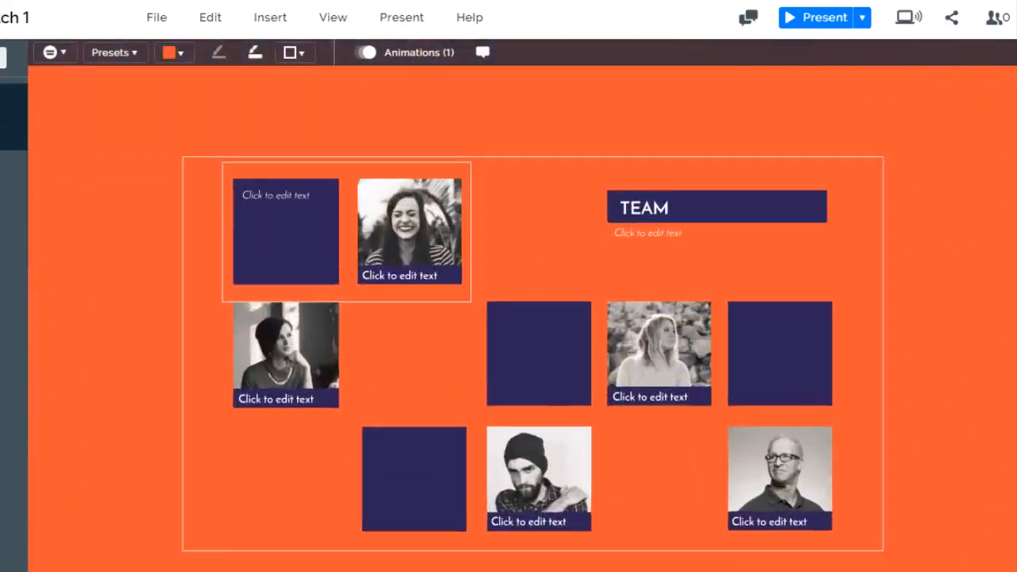
{"action": "left_click", "coordinate": [323, 183]}
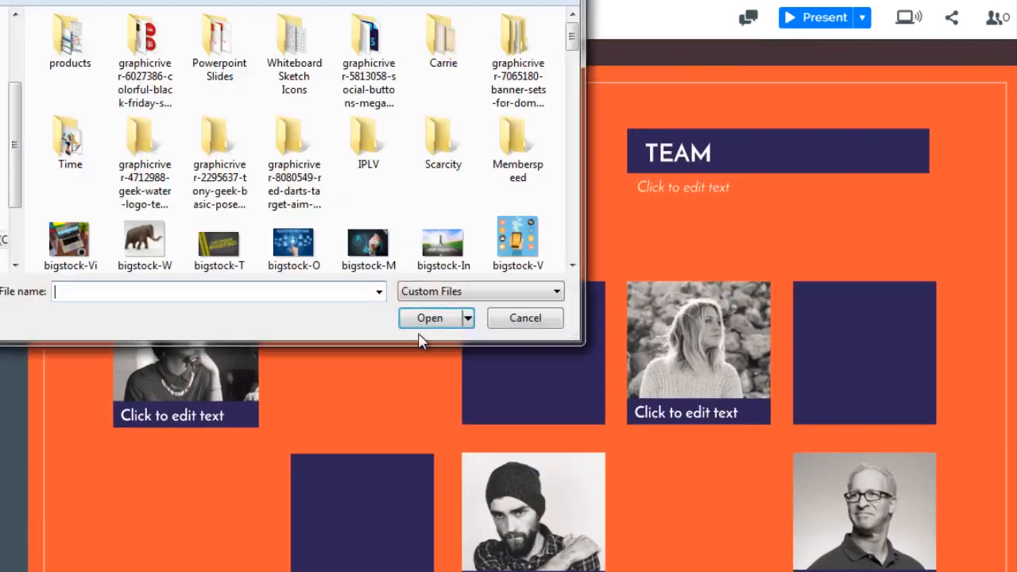
{"action": "left_click", "coordinate": [520, 228]}
{"action": "left_click", "coordinate": [422, 321]}
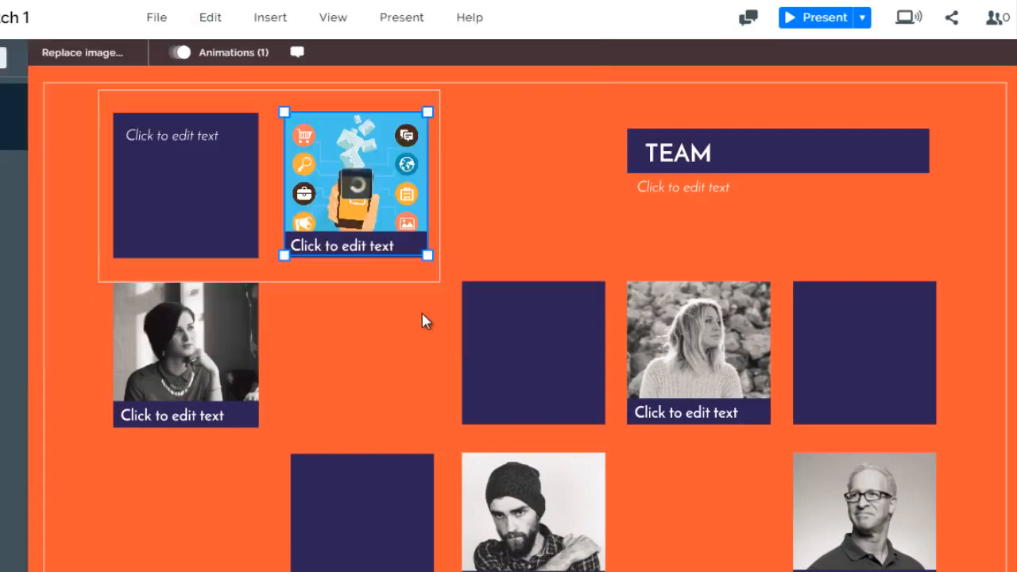
{"action": "left_click", "coordinate": [189, 136]}
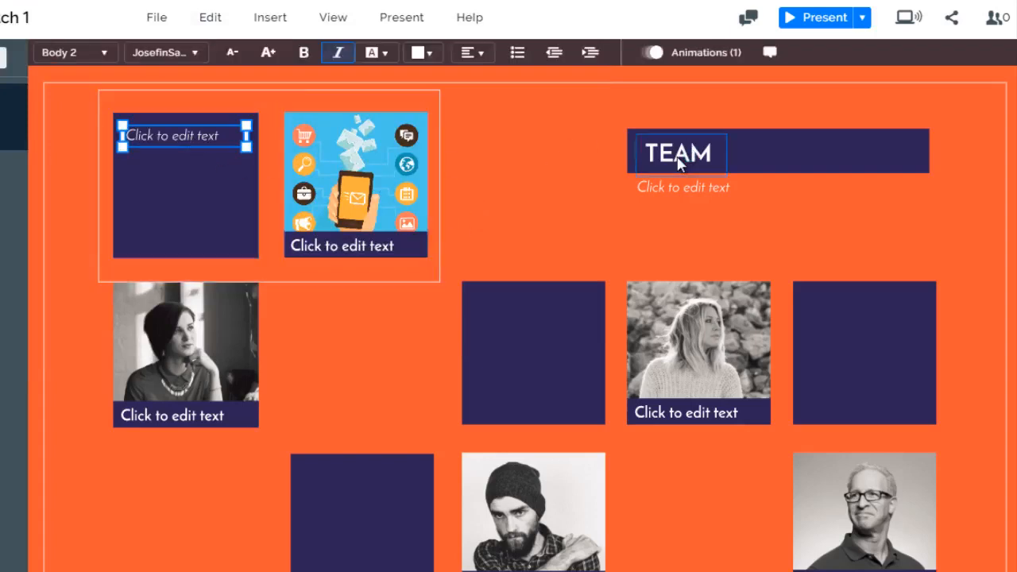
{"action": "left_click", "coordinate": [680, 155]}
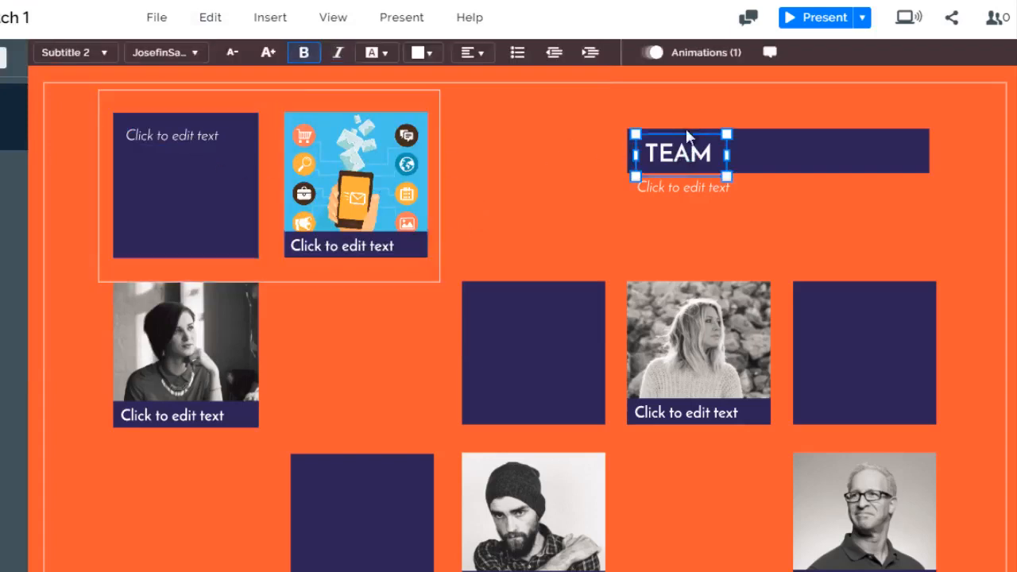
{"action": "left_click", "coordinate": [70, 149]}
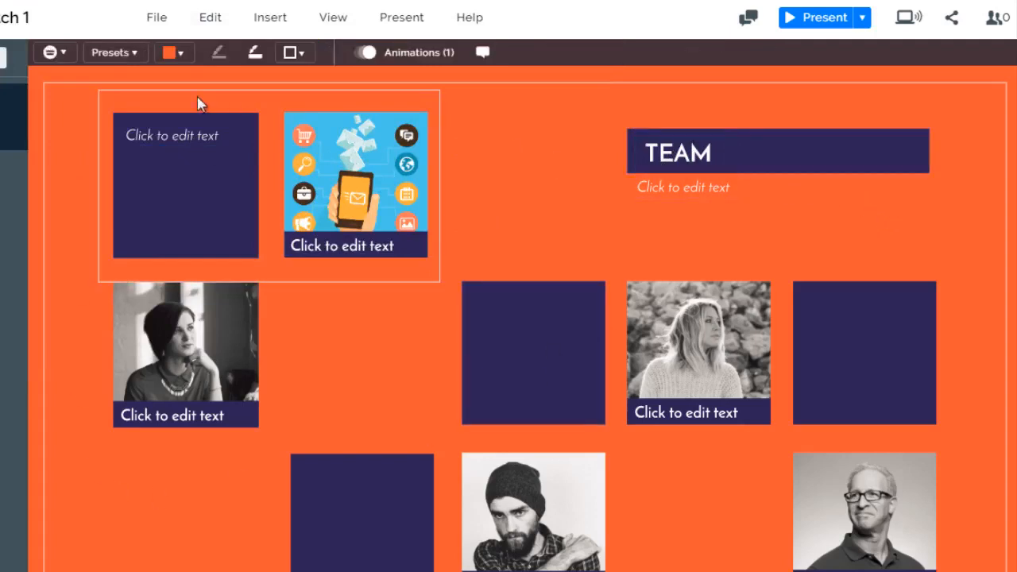
Fill the navy square next to the phone picture with the bright red theme color
{"action": "left_click", "coordinate": [175, 218]}
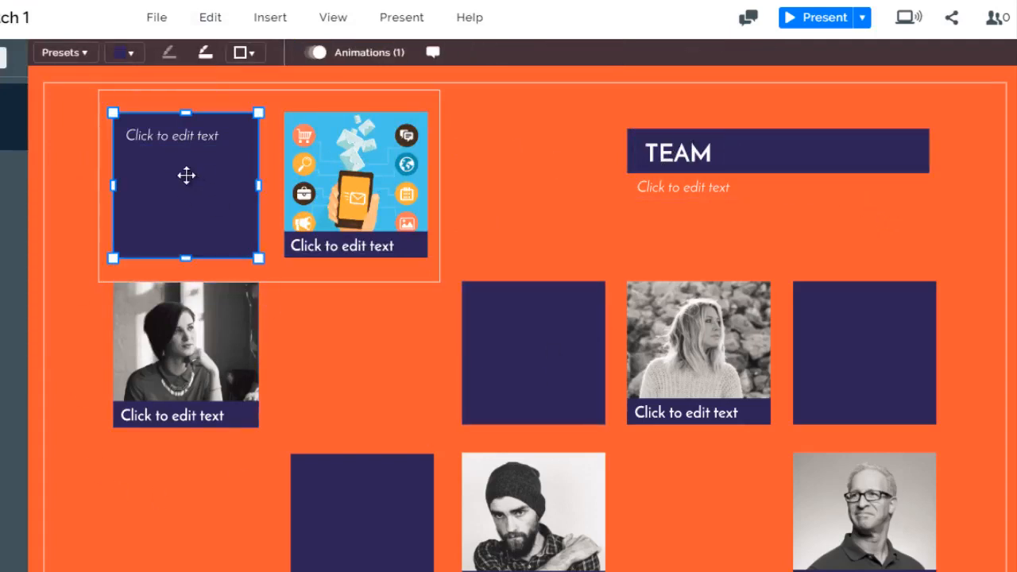
{"action": "left_click", "coordinate": [124, 49]}
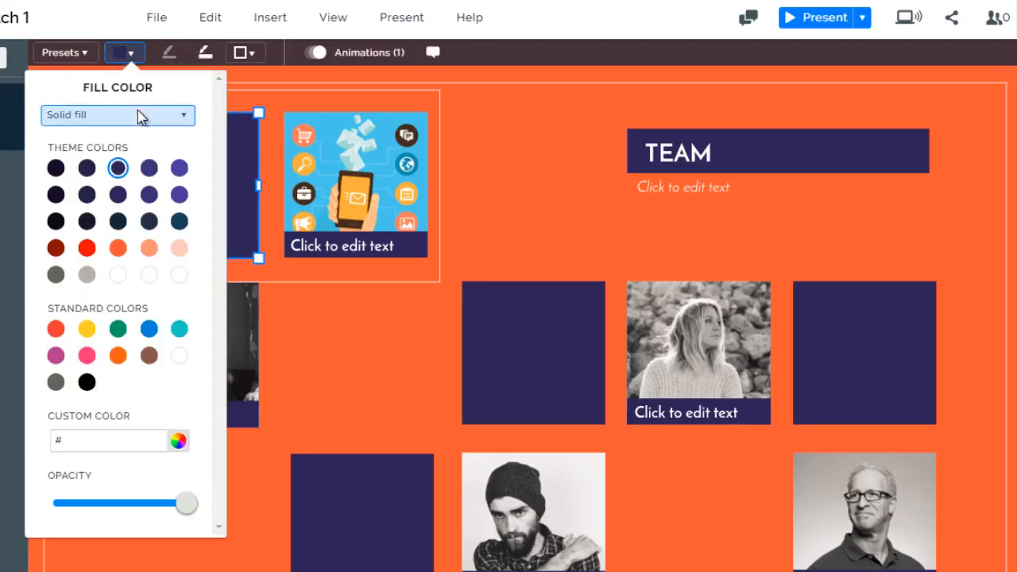
{"action": "left_click", "coordinate": [87, 250]}
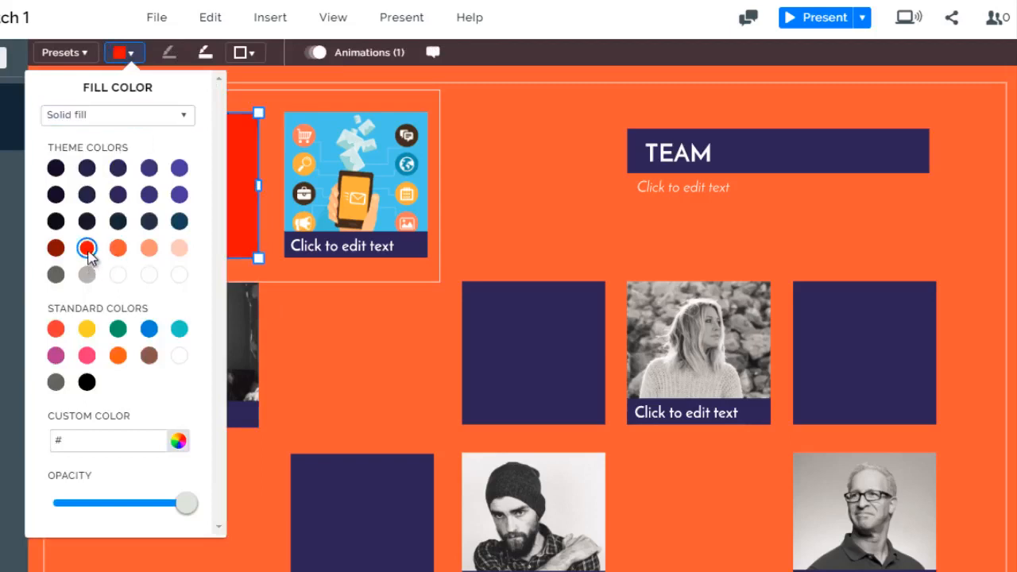
{"action": "left_click", "coordinate": [372, 306]}
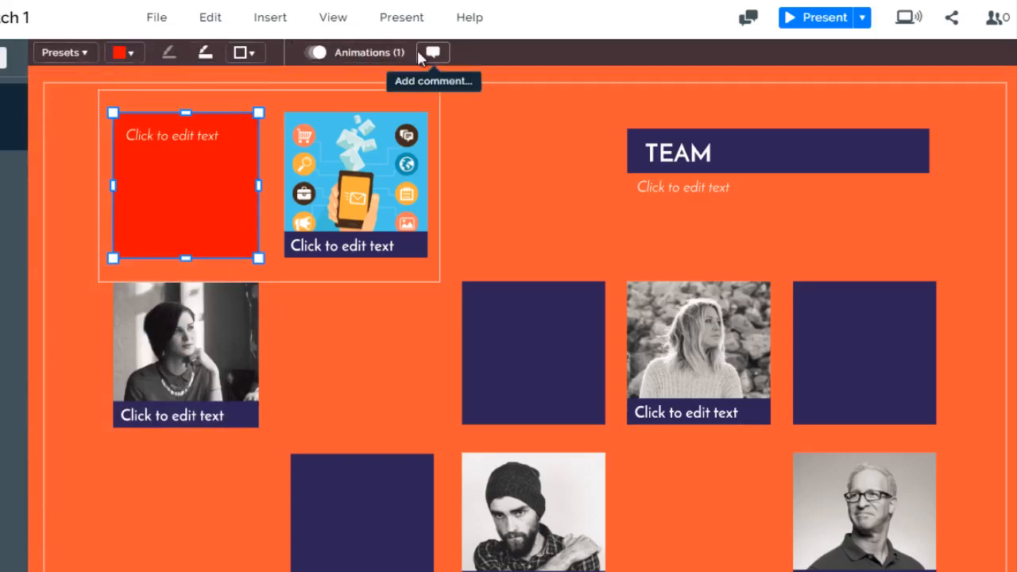
Examine the editing options offered for the team photos, the red square and the TEAM heading text
{"action": "left_click", "coordinate": [208, 338]}
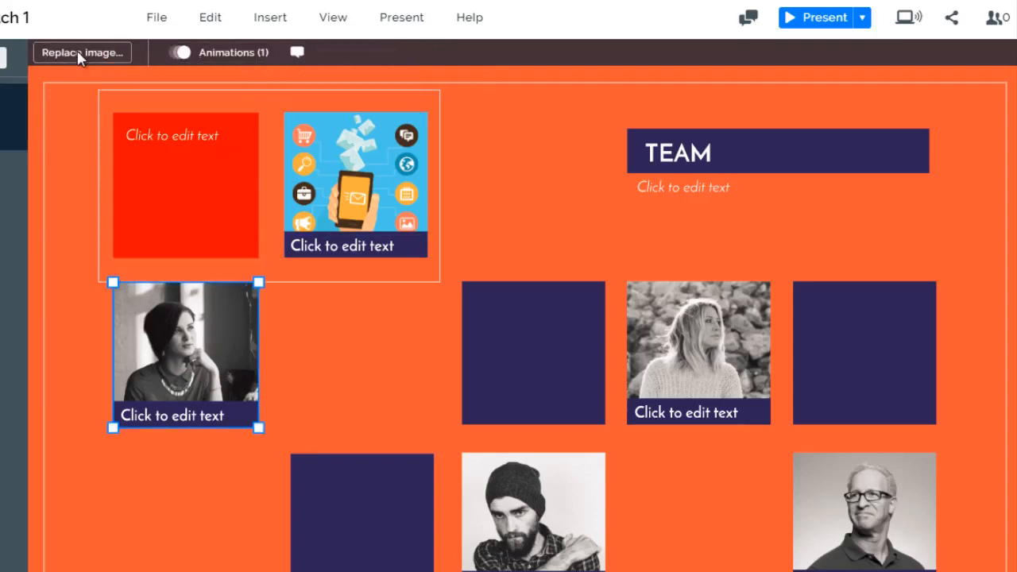
{"action": "left_click", "coordinate": [678, 343]}
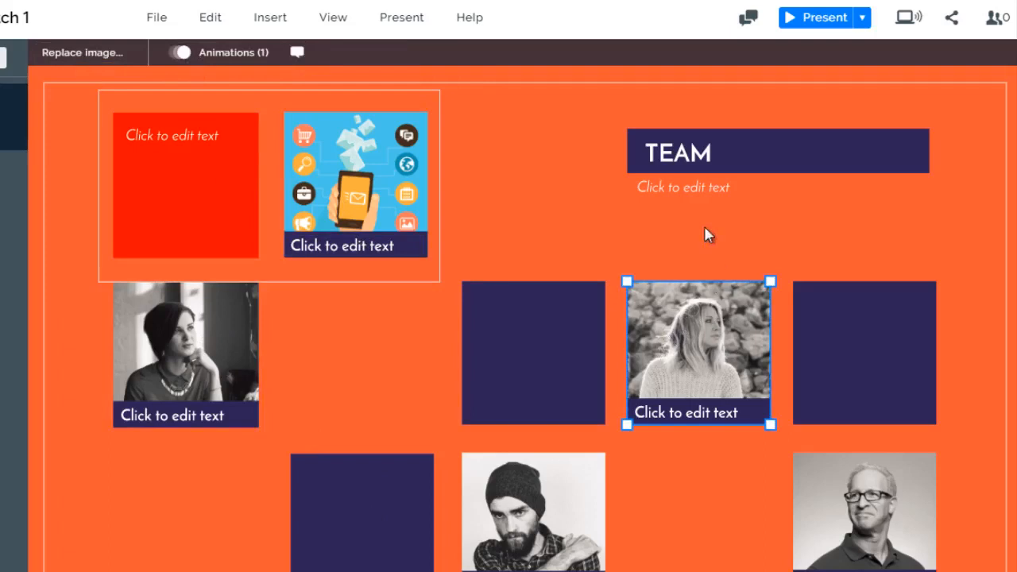
{"action": "left_click", "coordinate": [346, 195]}
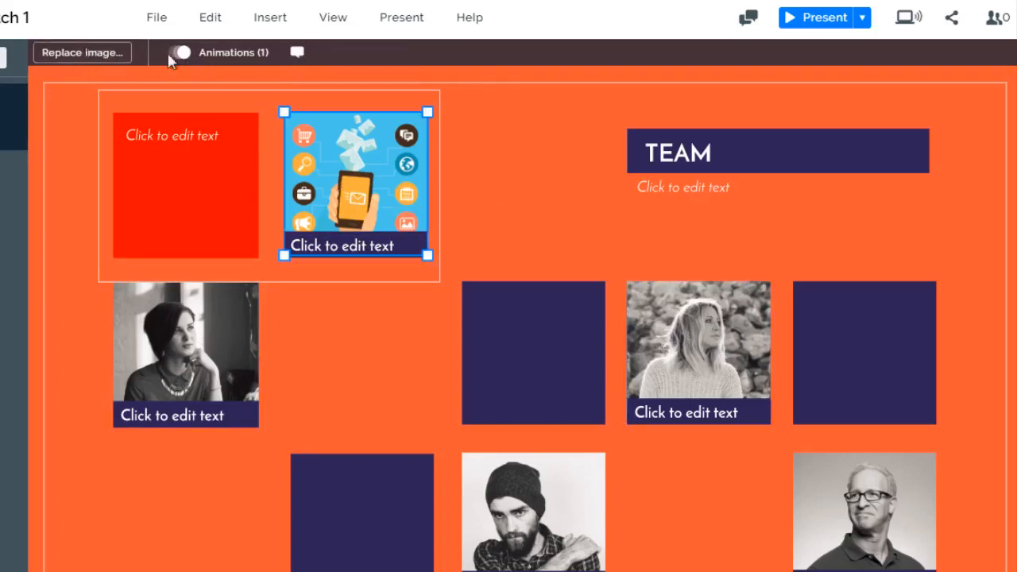
{"action": "left_click", "coordinate": [205, 200]}
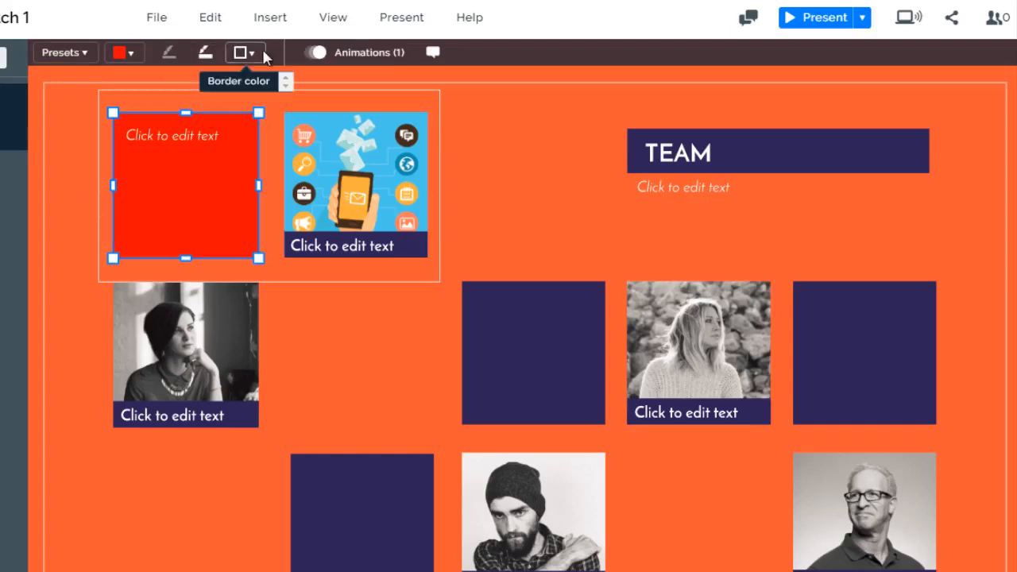
{"action": "left_click", "coordinate": [671, 160]}
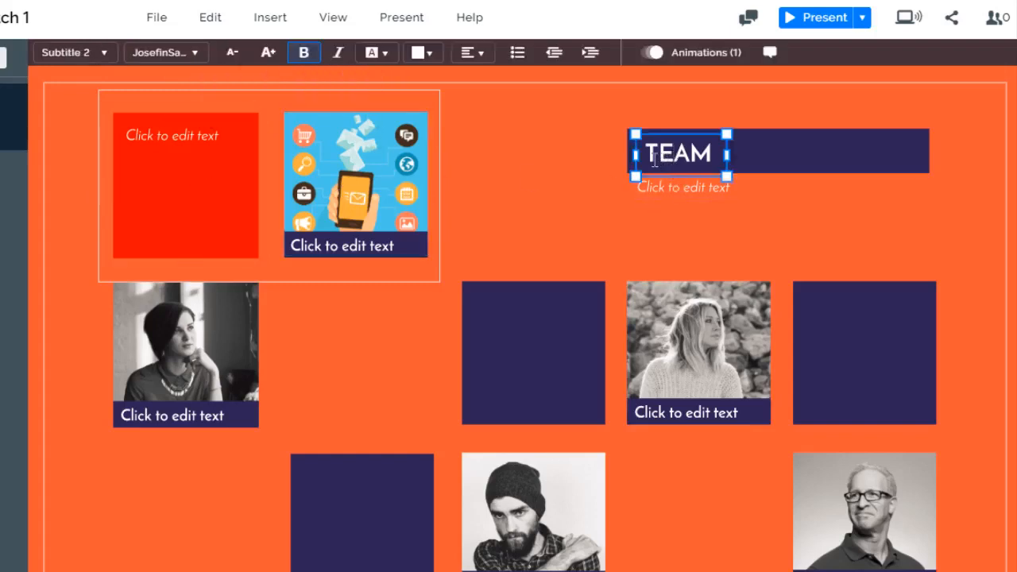
{"action": "left_click_drag", "start_coordinate": [644, 151], "coordinate": [738, 144]}
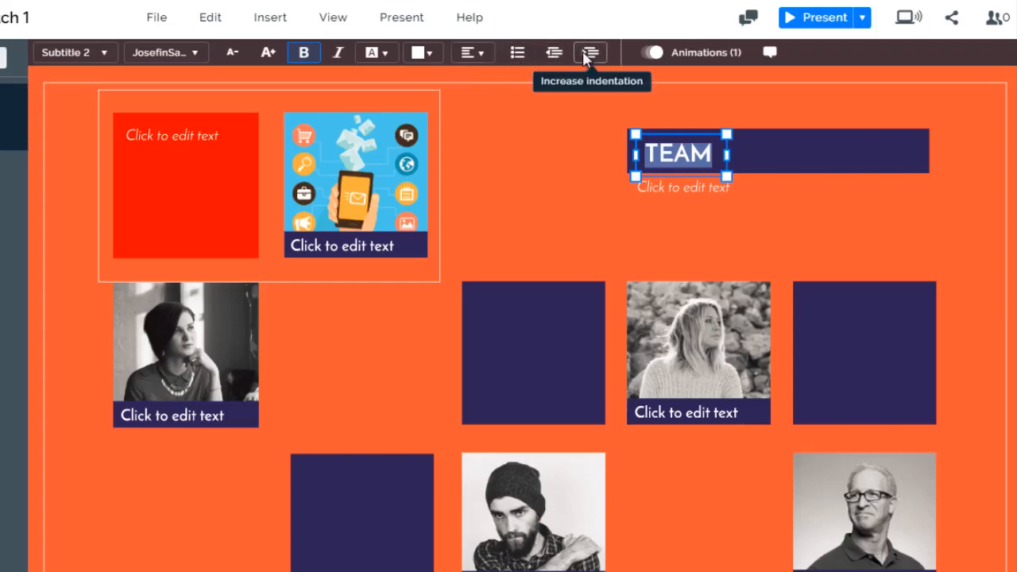
{"action": "left_click", "coordinate": [582, 215]}
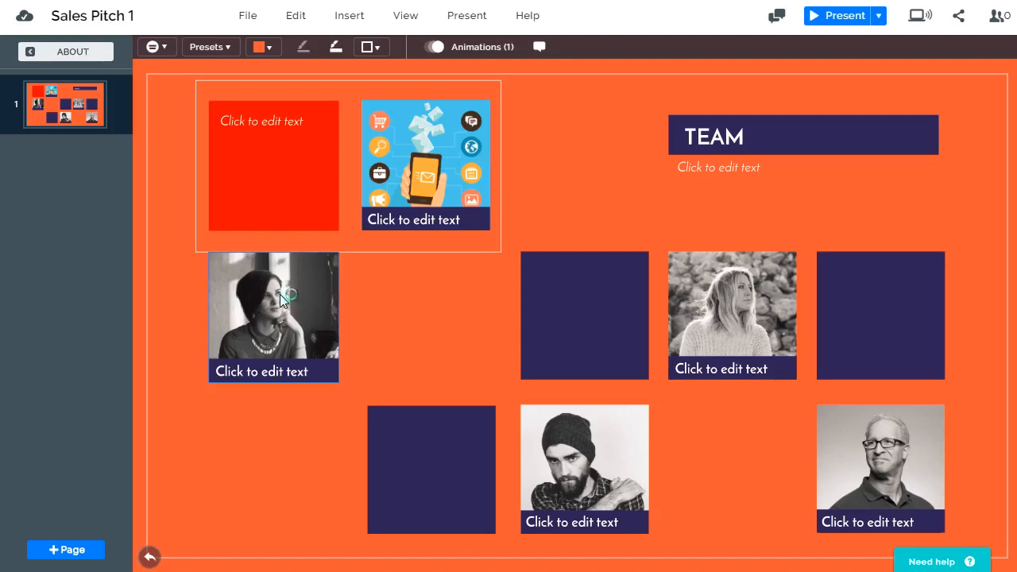
Move the dark-haired woman's photo down beside the lower navy square and place its caption bar across the top of the photo
{"action": "left_click_drag", "start_coordinate": [279, 294], "coordinate": [286, 416]}
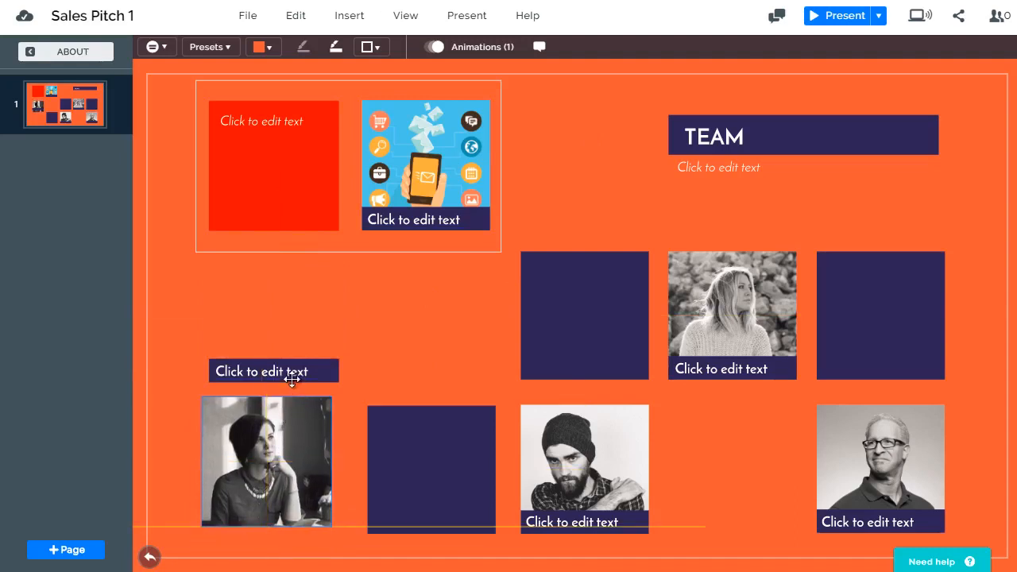
{"action": "left_click_drag", "start_coordinate": [290, 372], "coordinate": [308, 407]}
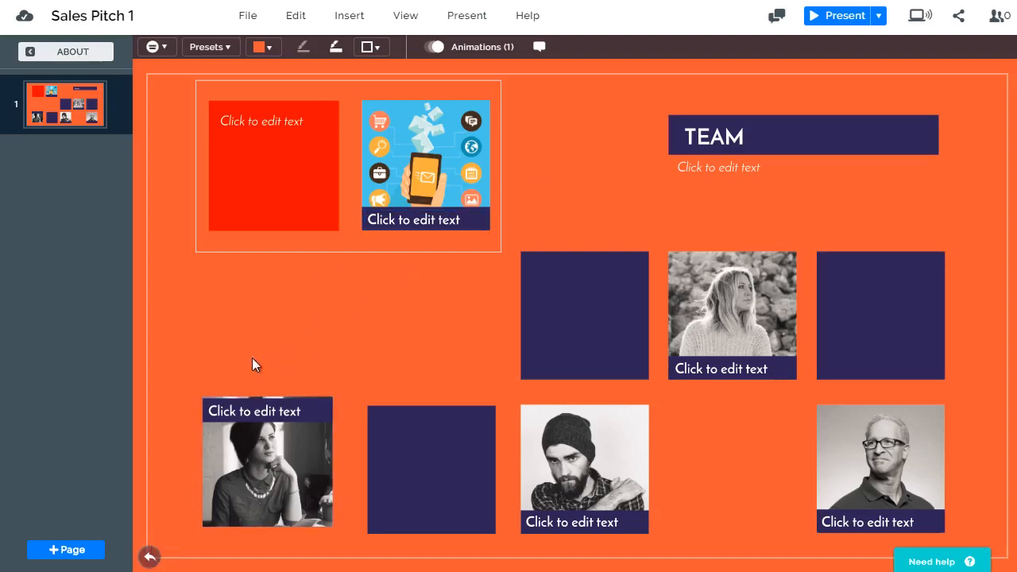
{"action": "left_click", "coordinate": [267, 460]}
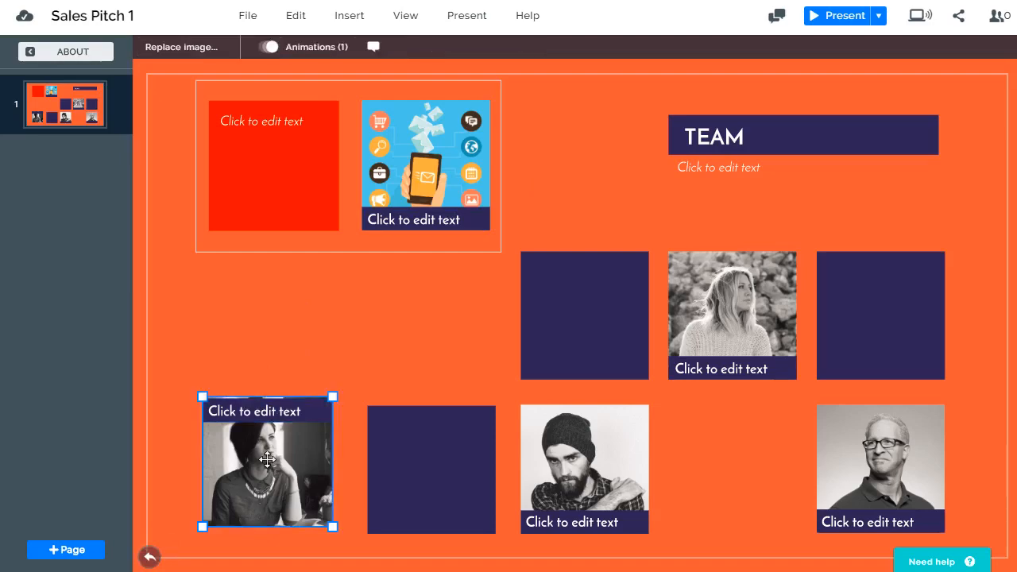
{"action": "scroll", "coordinate": [267, 459], "scroll_direction": "up", "scroll_amount": 5}
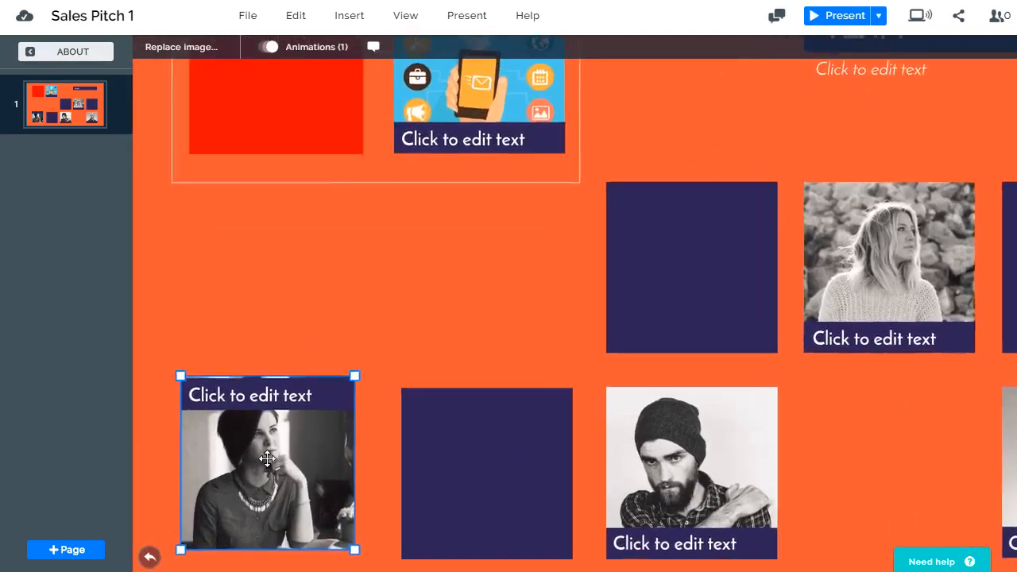
{"action": "scroll", "coordinate": [267, 459], "scroll_direction": "up", "scroll_amount": 3}
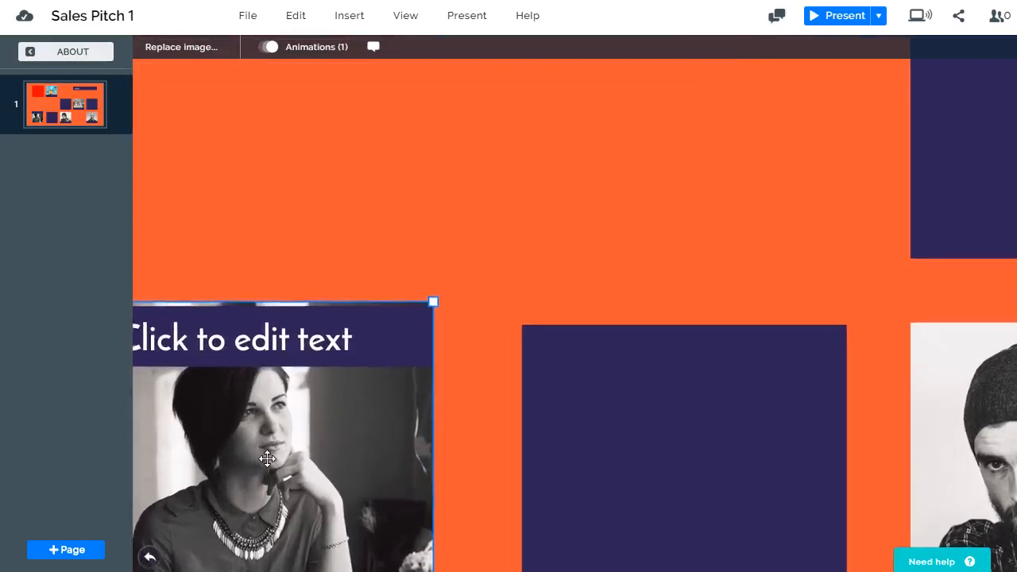
{"action": "left_click", "coordinate": [151, 560]}
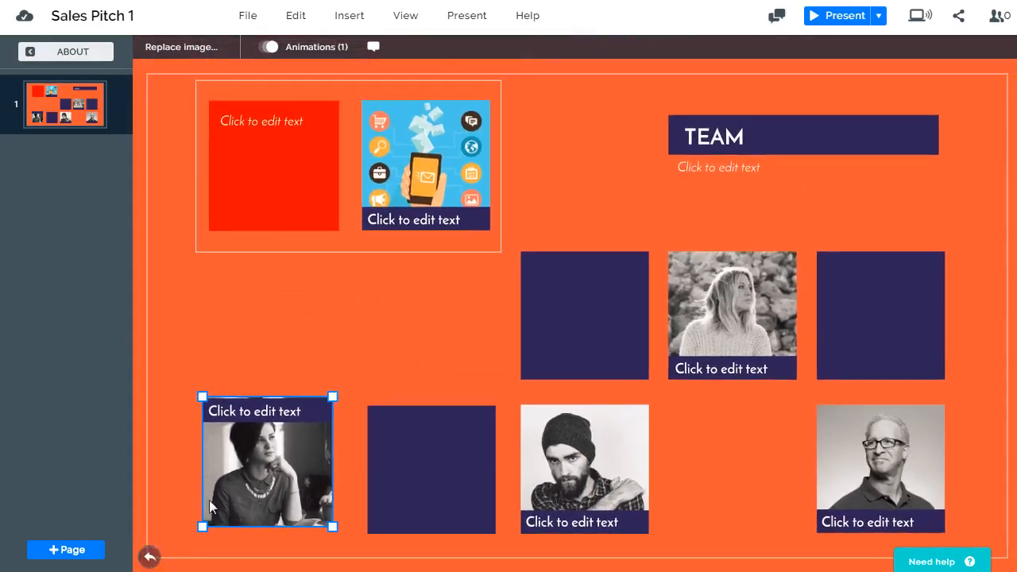
{"action": "left_click", "coordinate": [190, 333]}
Return to the prezi's overview and move the SERVICE topic circle slightly upward
{"action": "left_click", "coordinate": [91, 52]}
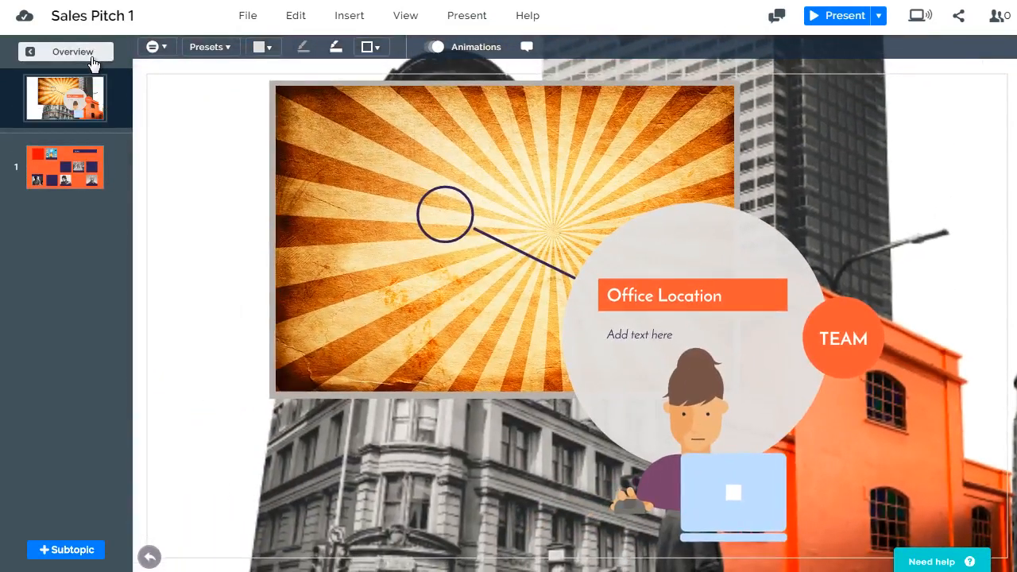
{"action": "left_click", "coordinate": [91, 58]}
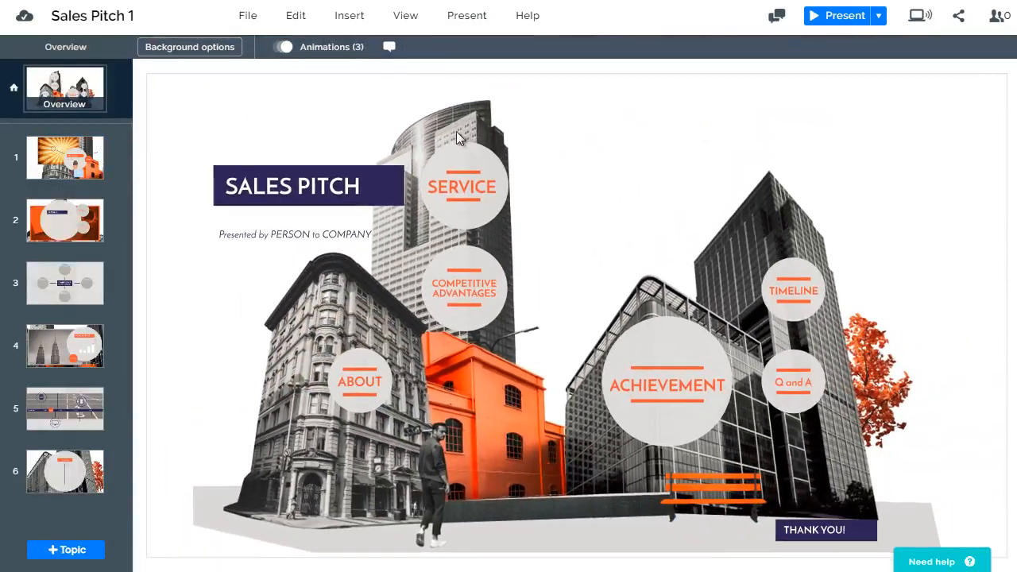
{"action": "left_click", "coordinate": [412, 102]}
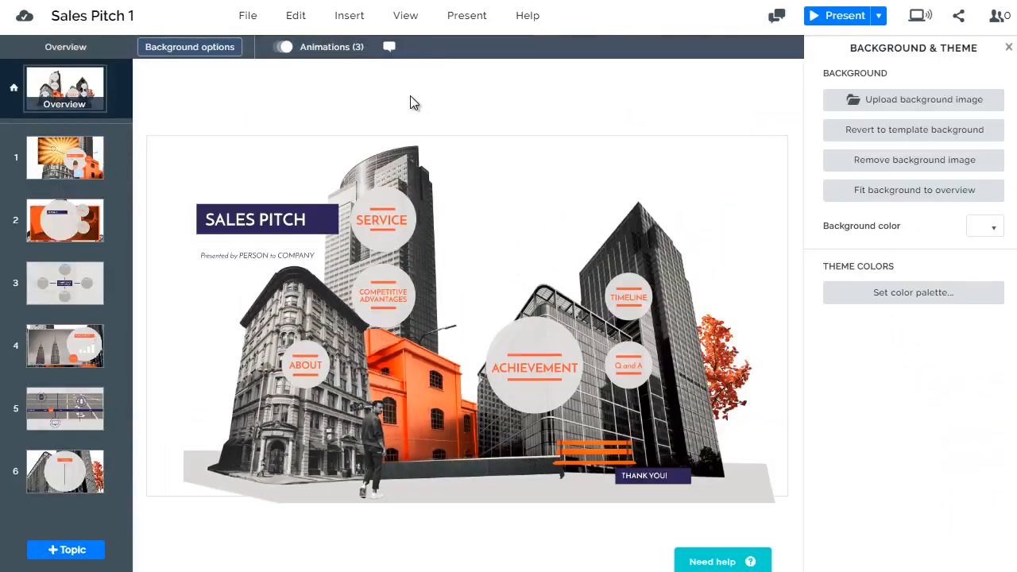
{"action": "left_click_drag", "start_coordinate": [397, 224], "coordinate": [401, 212]}
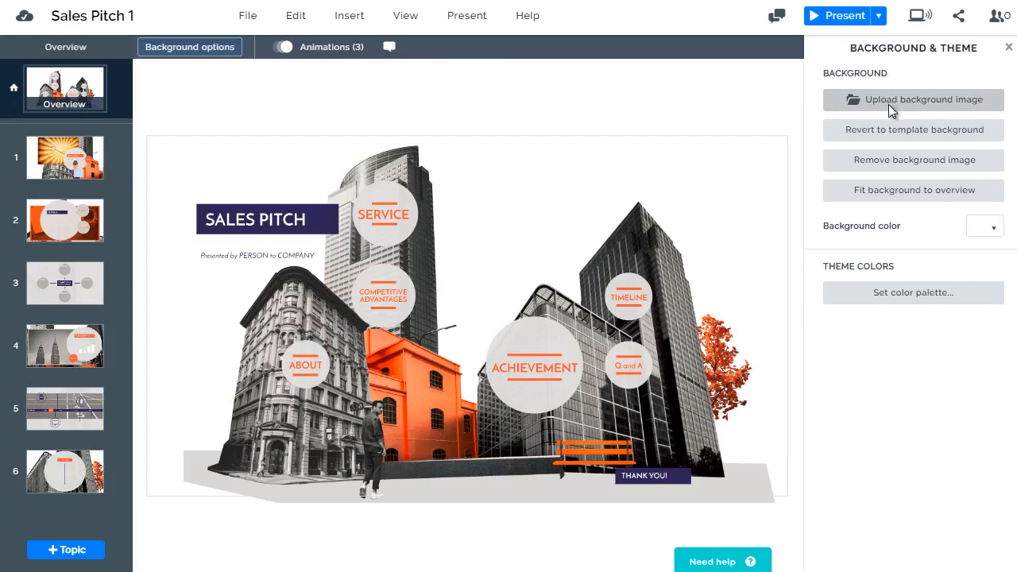
Remove the overview's background image and revert to the template background
{"action": "left_click", "coordinate": [891, 168]}
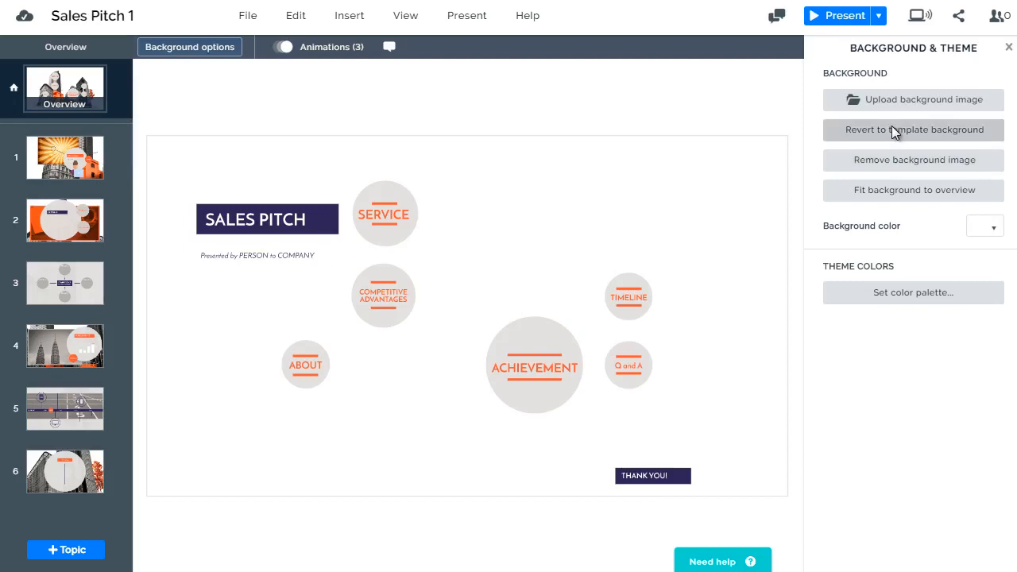
{"action": "left_click", "coordinate": [891, 137]}
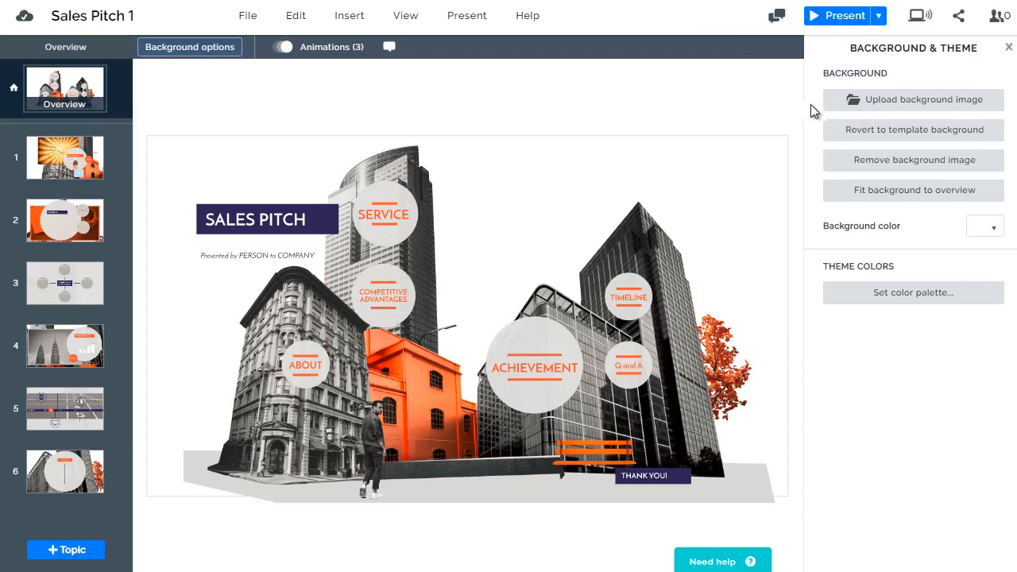
Upload bigstock-Outsourcing-77100116 from the Royalty Free Images folder as the overview's background image
{"action": "left_click", "coordinate": [873, 100]}
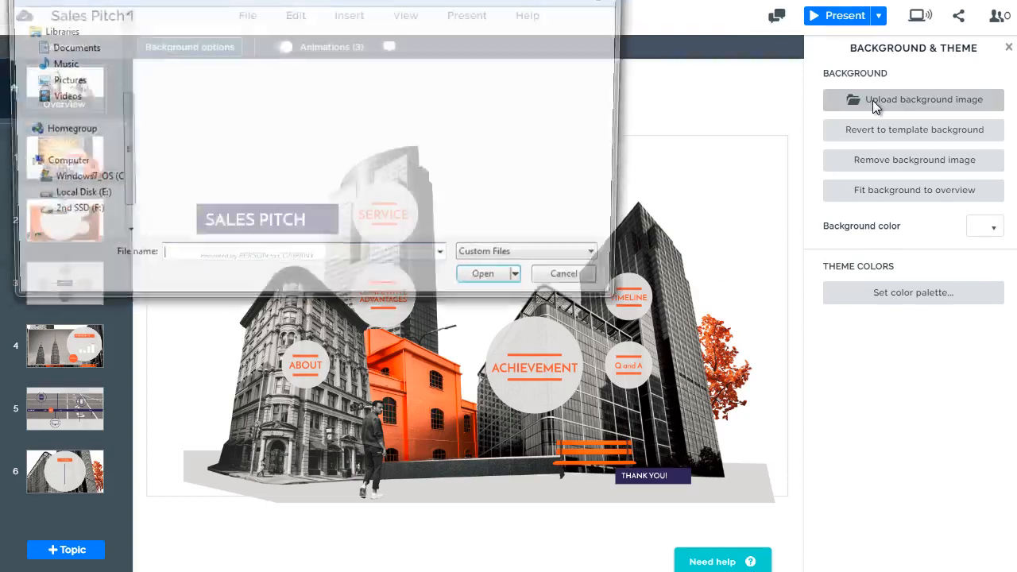
{"action": "left_click", "coordinate": [445, 147]}
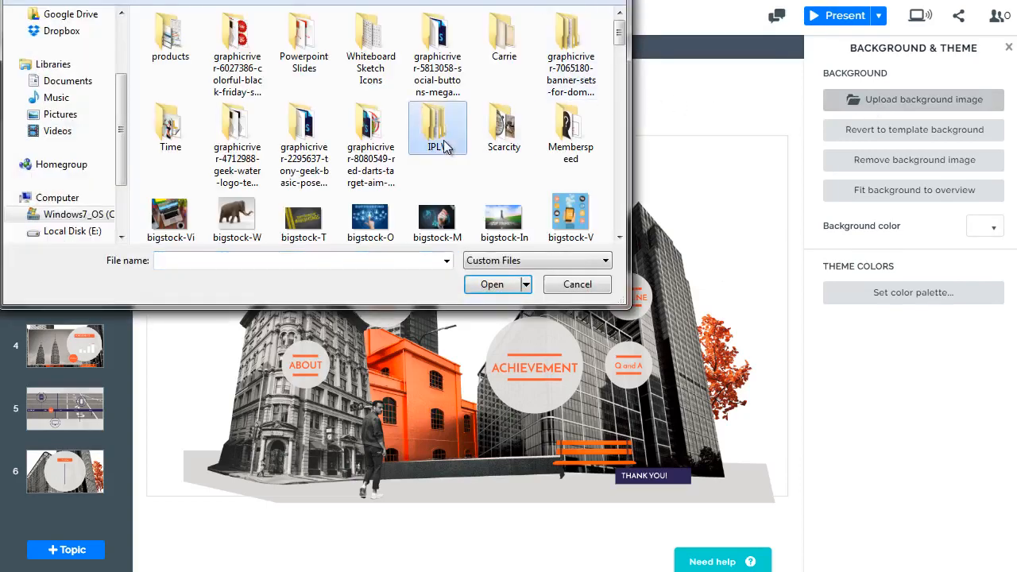
{"action": "scroll", "coordinate": [445, 147], "scroll_direction": "down", "scroll_amount": 3}
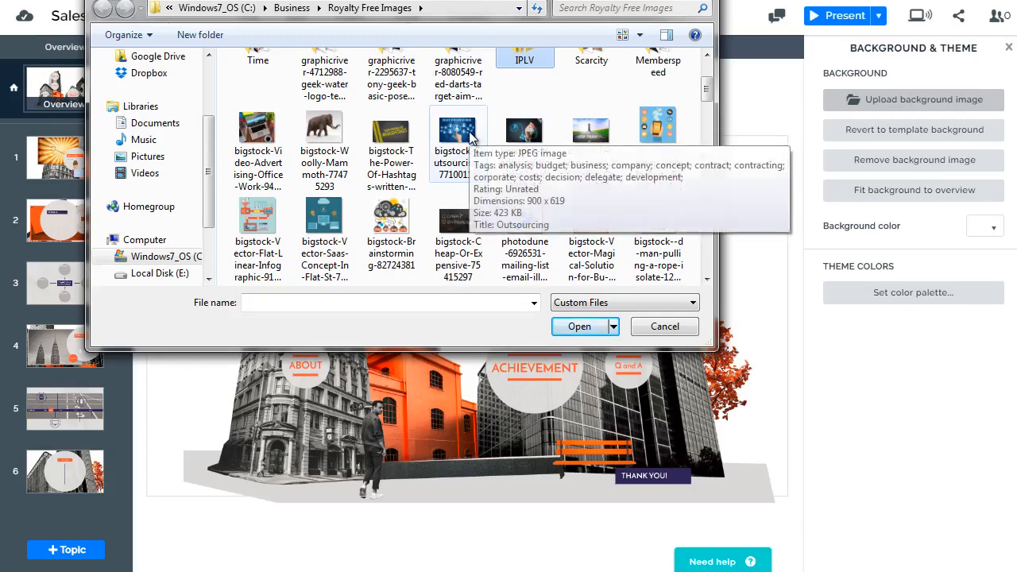
{"action": "scroll", "coordinate": [470, 139], "scroll_direction": "down", "scroll_amount": 8}
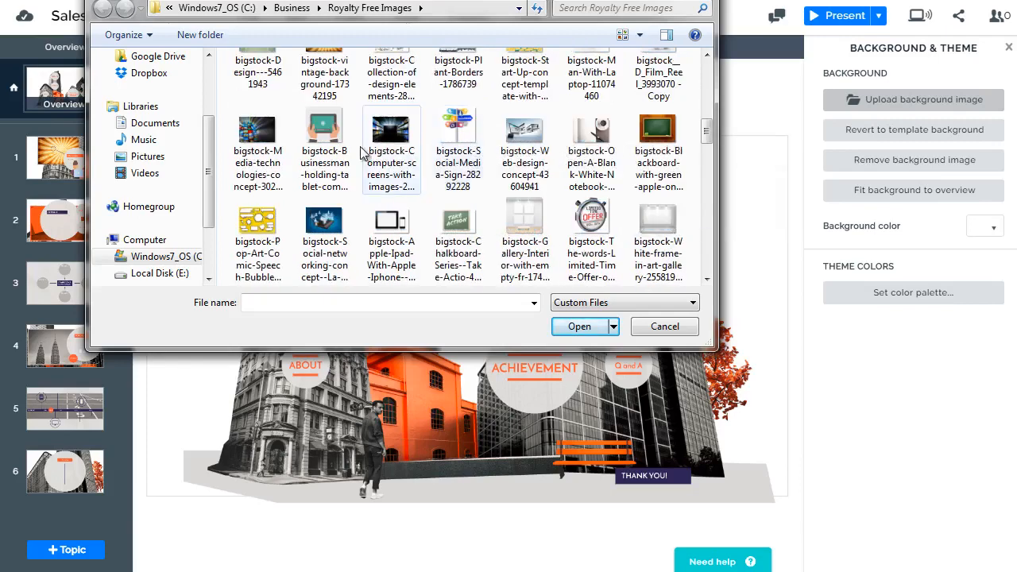
{"action": "left_click", "coordinate": [273, 147]}
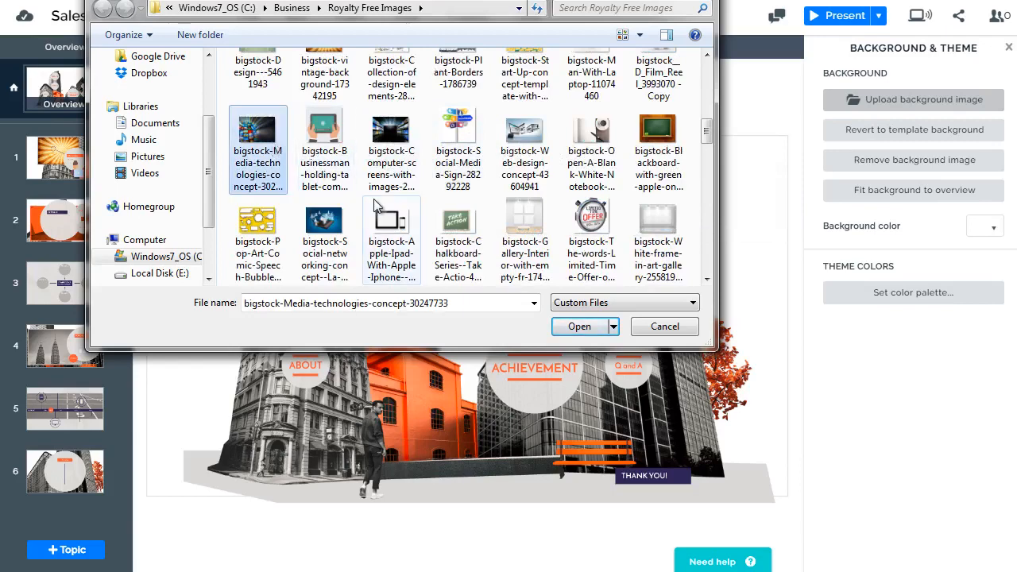
{"action": "scroll", "coordinate": [429, 159], "scroll_direction": "up", "scroll_amount": 3}
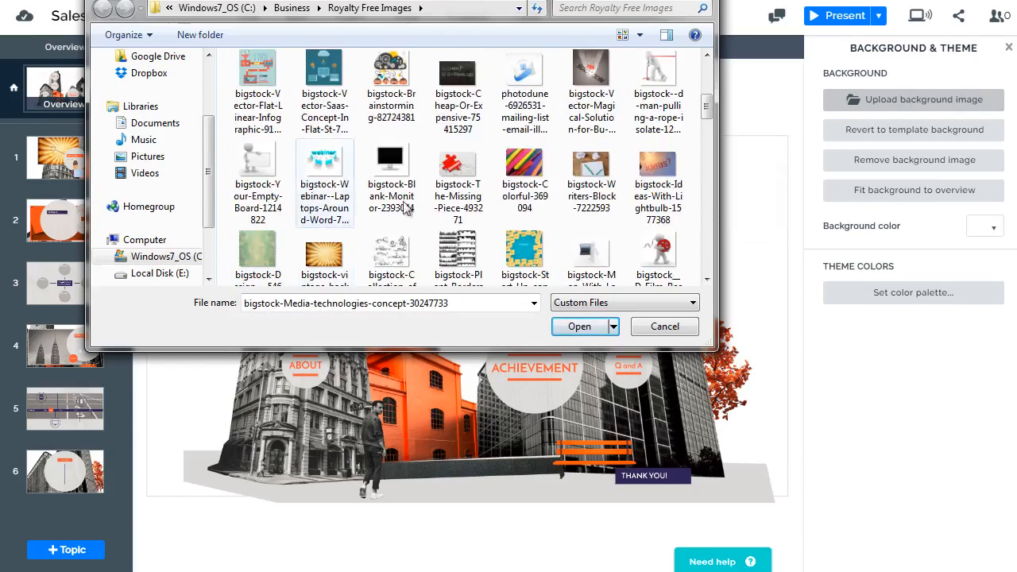
{"action": "scroll", "coordinate": [430, 146], "scroll_direction": "up", "scroll_amount": 2}
{"action": "left_click", "coordinate": [465, 177]}
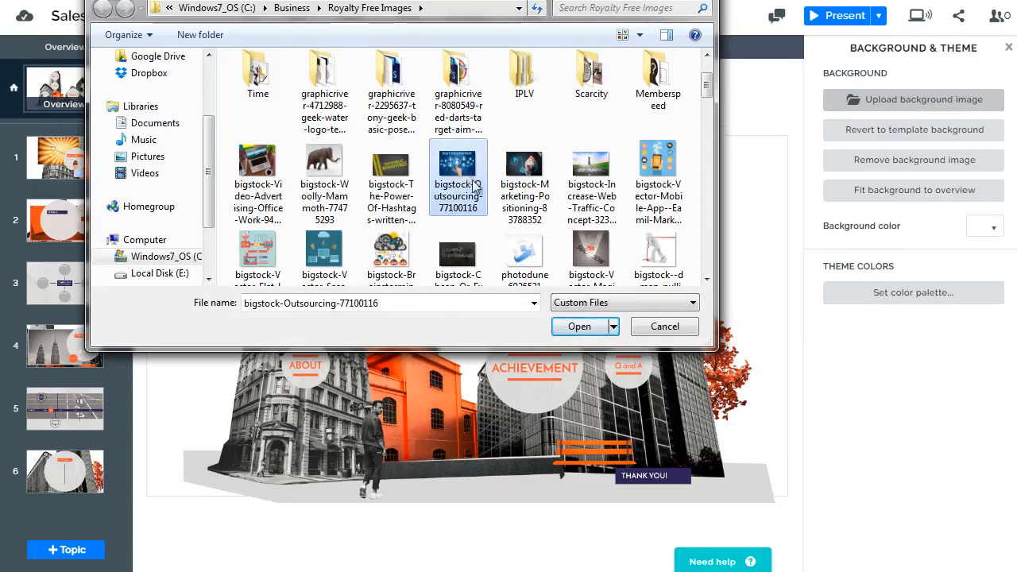
{"action": "left_click", "coordinate": [583, 326]}
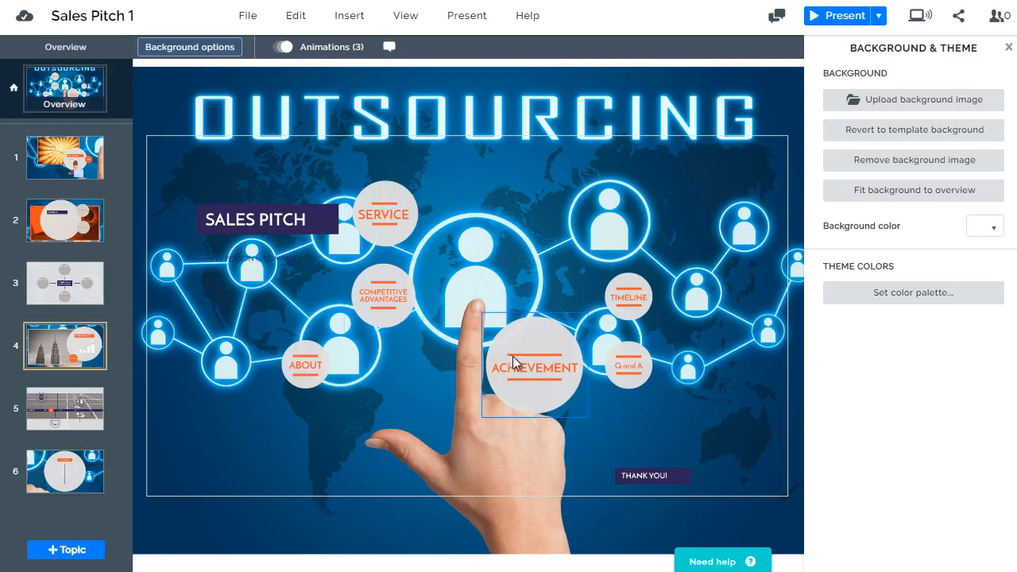
Move the ACHIEVEMENT circle onto the large glowing ring above the pointing finger and enlarge it to fill the ring
{"action": "left_click_drag", "start_coordinate": [532, 362], "coordinate": [468, 255]}
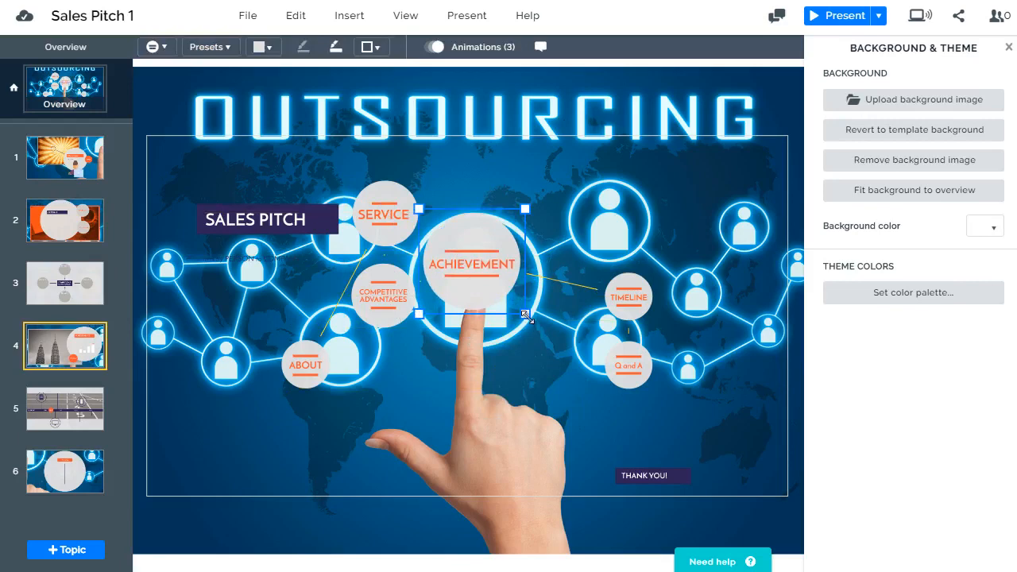
{"action": "left_click_drag", "start_coordinate": [530, 323], "coordinate": [553, 359]}
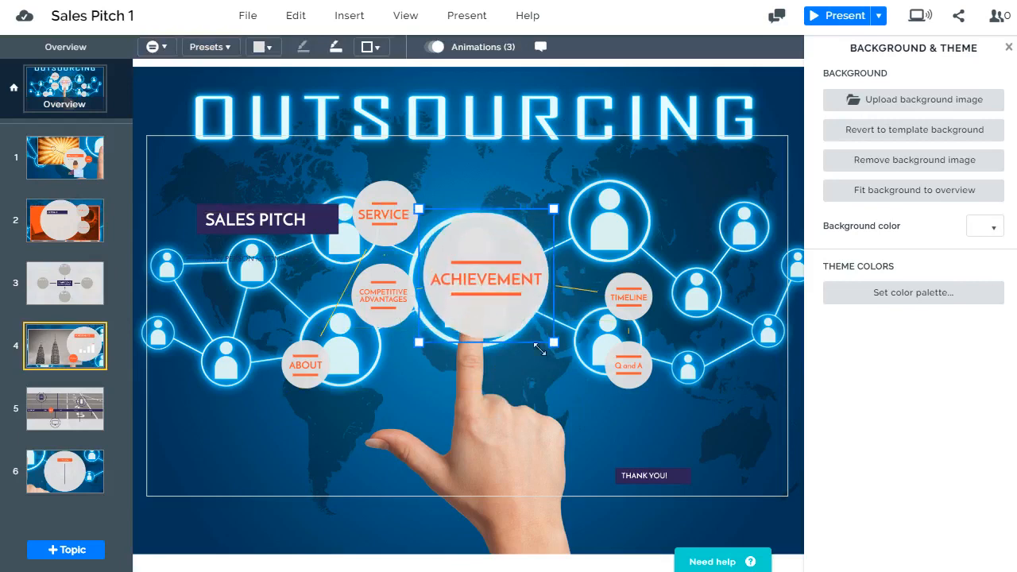
{"action": "mouse_move", "coordinate": [497, 243]}
{"action": "left_mouse_down"}
{"action": "mouse_move", "coordinate": [493, 209]}
{"action": "mouse_move", "coordinate": [490, 253]}
{"action": "mouse_move", "coordinate": [492, 245]}
{"action": "left_mouse_up"}
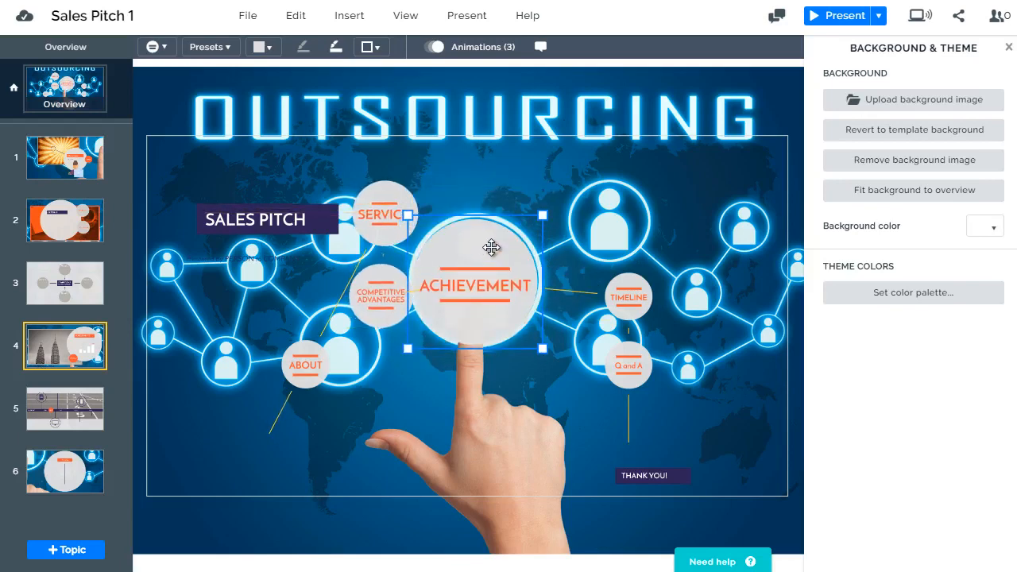
Move the TIMELINE and Q and A circles onto the two rings right of ACHIEVEMENT and enlarge them to fit
{"action": "left_click_drag", "start_coordinate": [633, 300], "coordinate": [607, 191]}
{"action": "left_click_drag", "start_coordinate": [633, 243], "coordinate": [657, 272]}
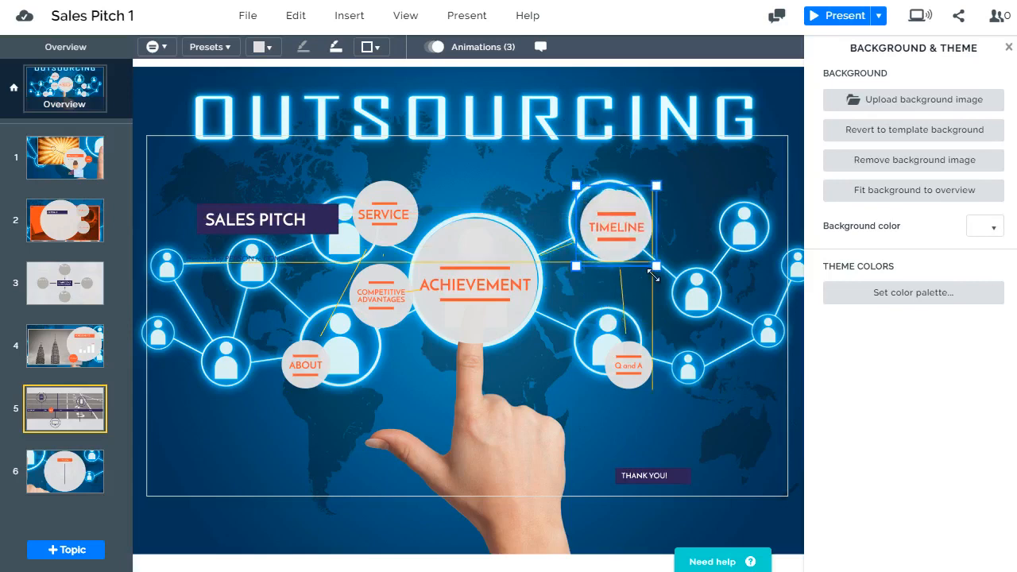
{"action": "left_click", "coordinate": [646, 376]}
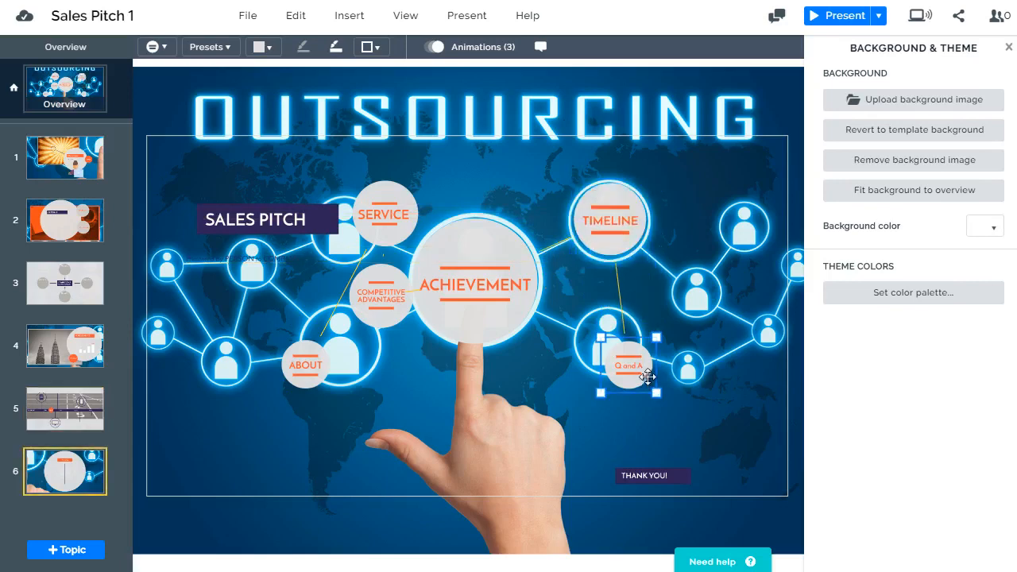
{"action": "left_click_drag", "start_coordinate": [647, 378], "coordinate": [634, 343]}
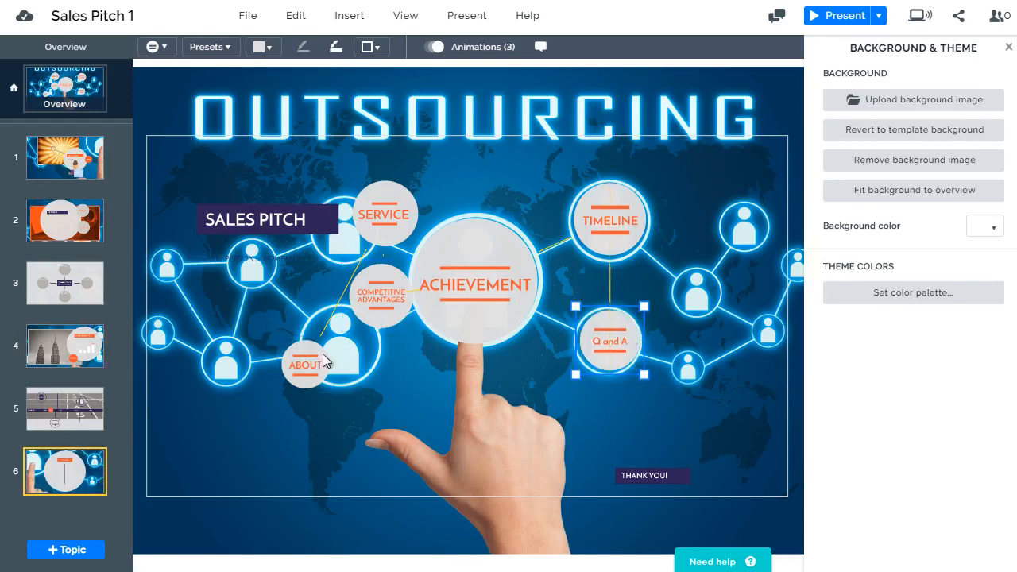
Shift the ABOUT circle slightly up and left, and reorder the Q and A topic to second place
{"action": "left_click_drag", "start_coordinate": [302, 364], "coordinate": [274, 343]}
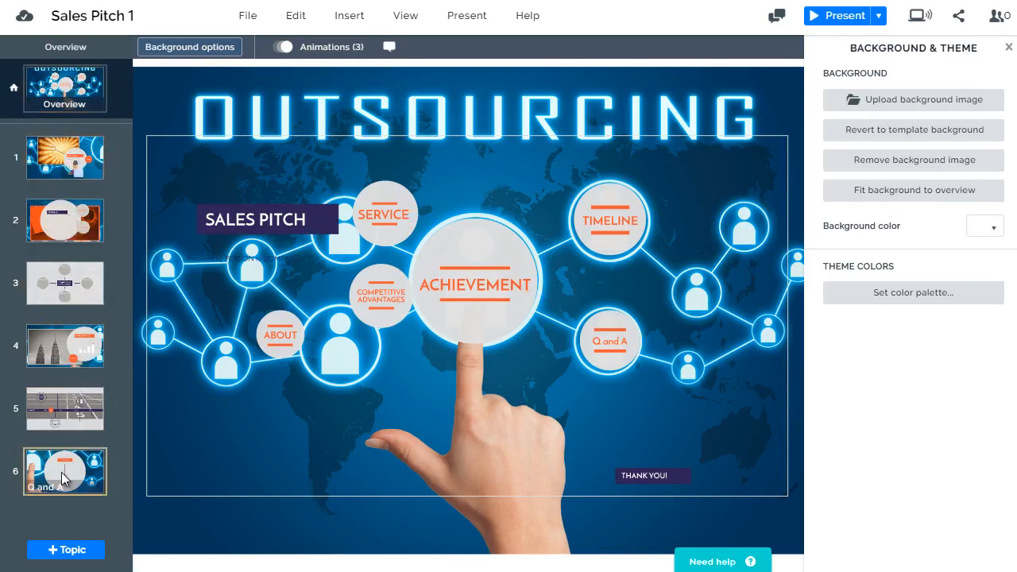
{"action": "left_click_drag", "start_coordinate": [61, 472], "coordinate": [66, 194]}
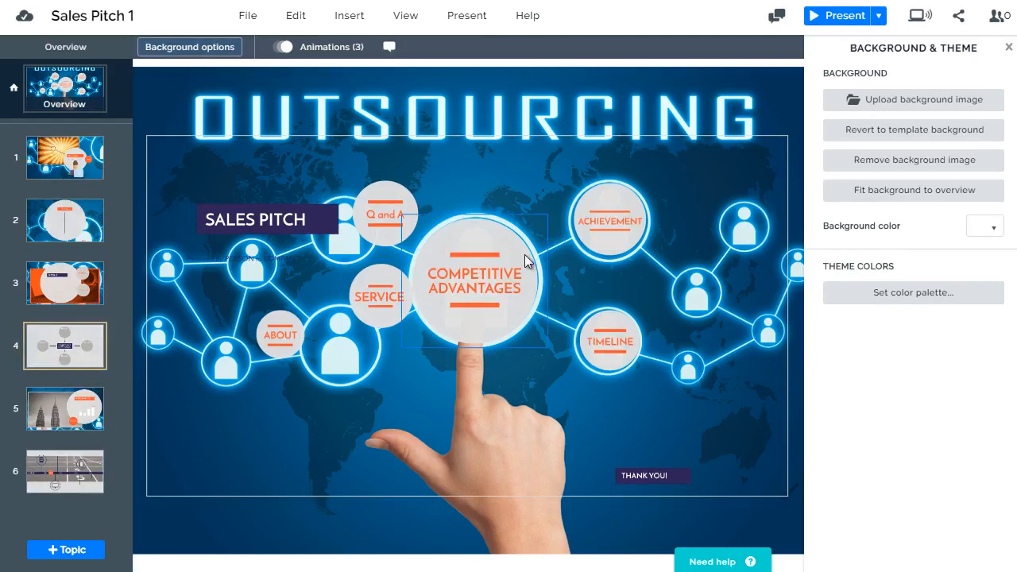
Place the SERVICE, ABOUT and Q and A circles over the glowing rings on the left half of the background
{"action": "left_click_drag", "start_coordinate": [378, 314], "coordinate": [340, 354]}
{"action": "left_click_drag", "start_coordinate": [269, 338], "coordinate": [212, 358]}
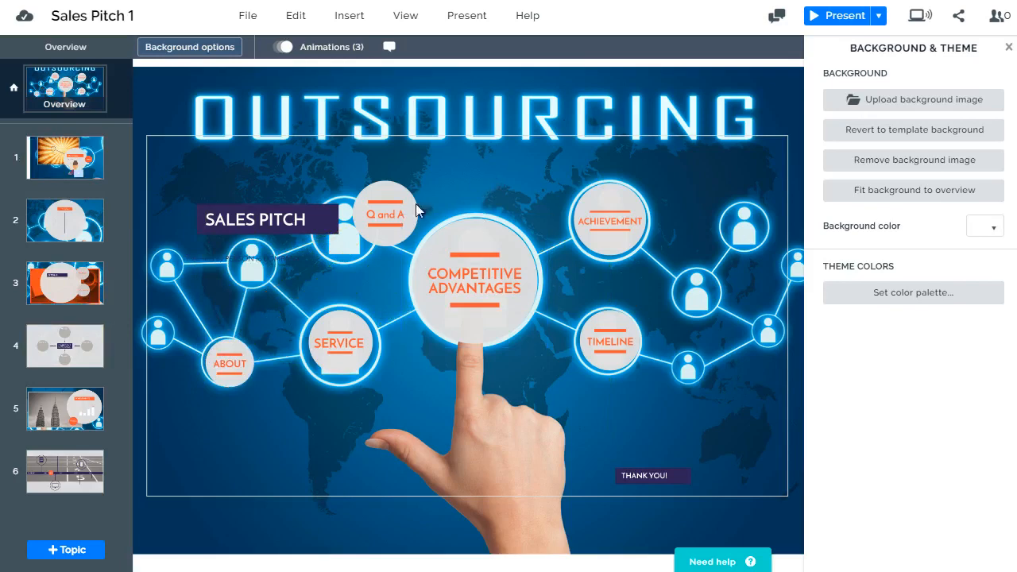
{"action": "left_click_drag", "start_coordinate": [399, 211], "coordinate": [307, 232]}
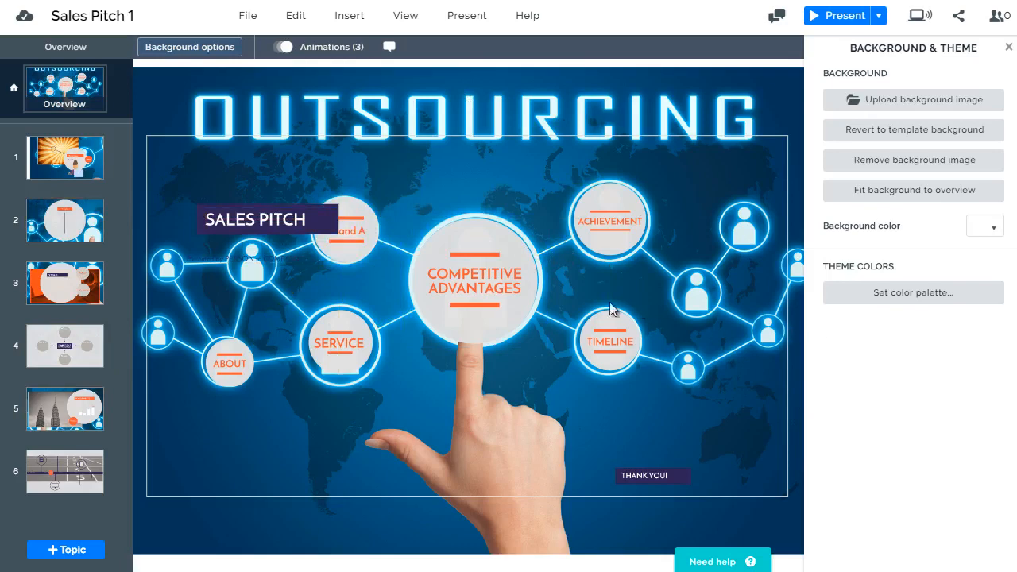
Open the Q and A topic and examine its heading and question-and-answer text placeholders
{"action": "left_click", "coordinate": [78, 218]}
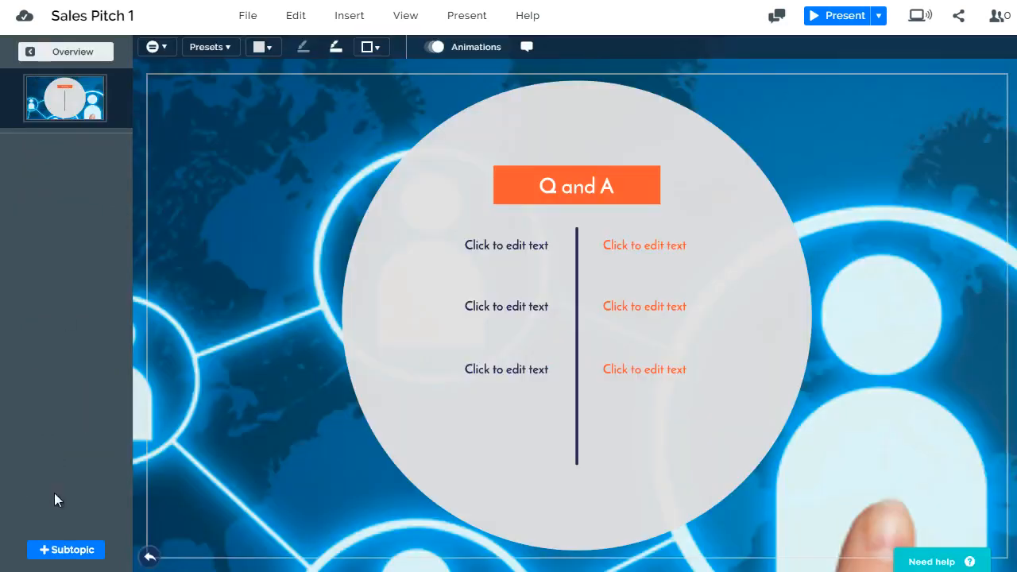
{"action": "left_click", "coordinate": [523, 175]}
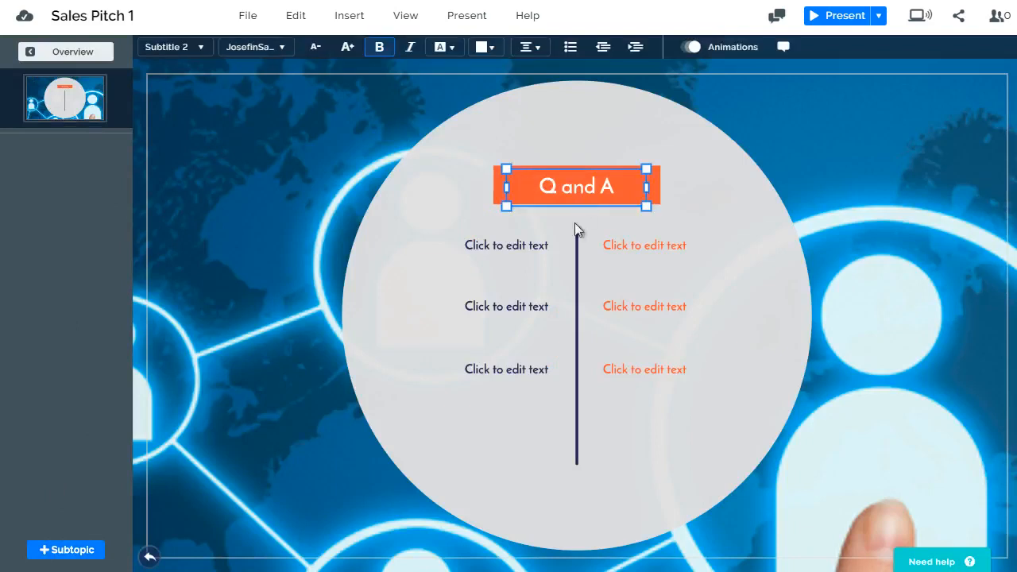
{"action": "left_click", "coordinate": [527, 251]}
{"action": "left_click", "coordinate": [627, 248]}
{"action": "left_click", "coordinate": [622, 309]}
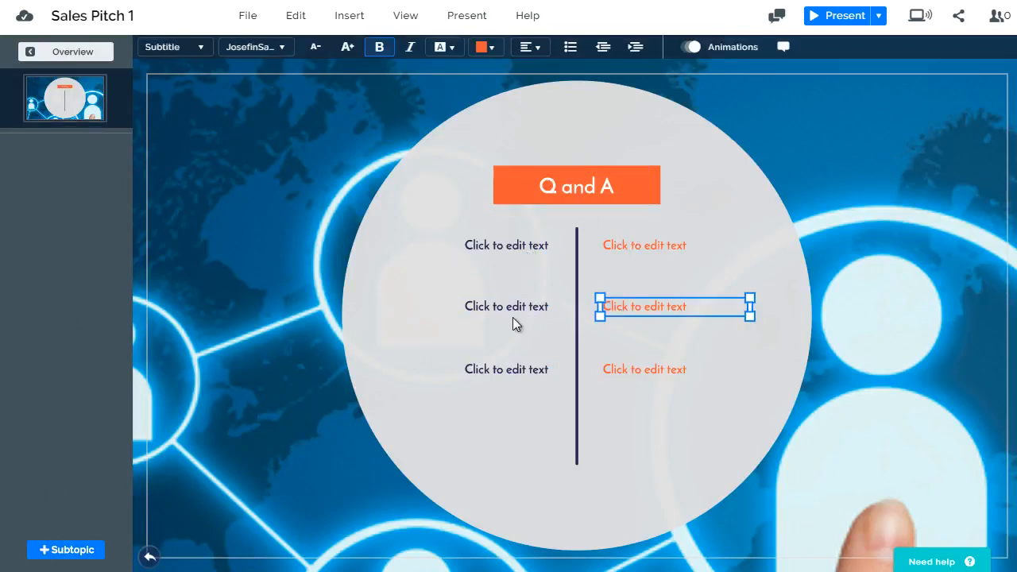
{"action": "left_click", "coordinate": [511, 311]}
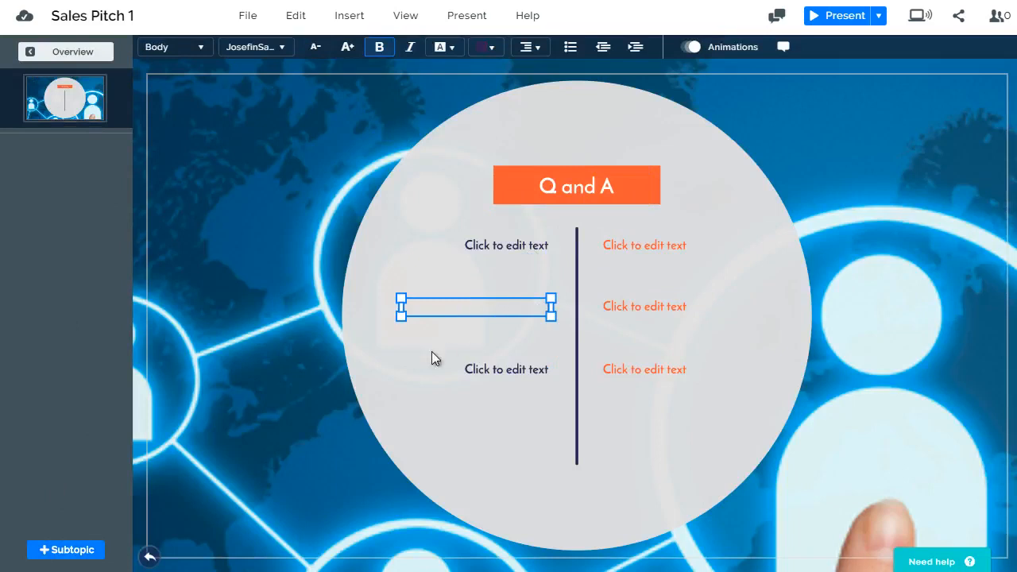
Add a Planet subtopic to the Q and A topic and adjust its circle's position beside the large circle
{"action": "left_click", "coordinate": [74, 551]}
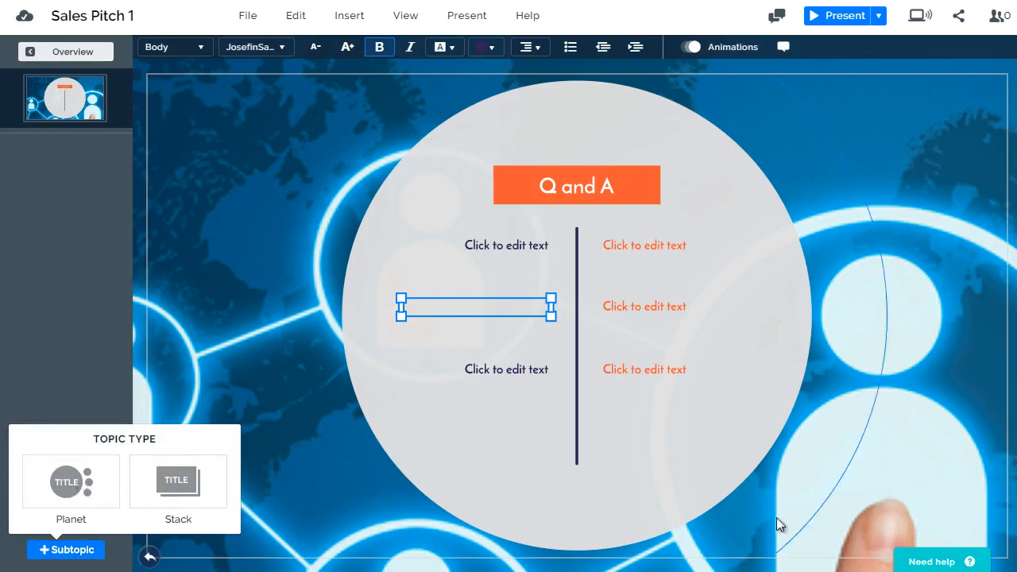
{"action": "left_click", "coordinate": [71, 490]}
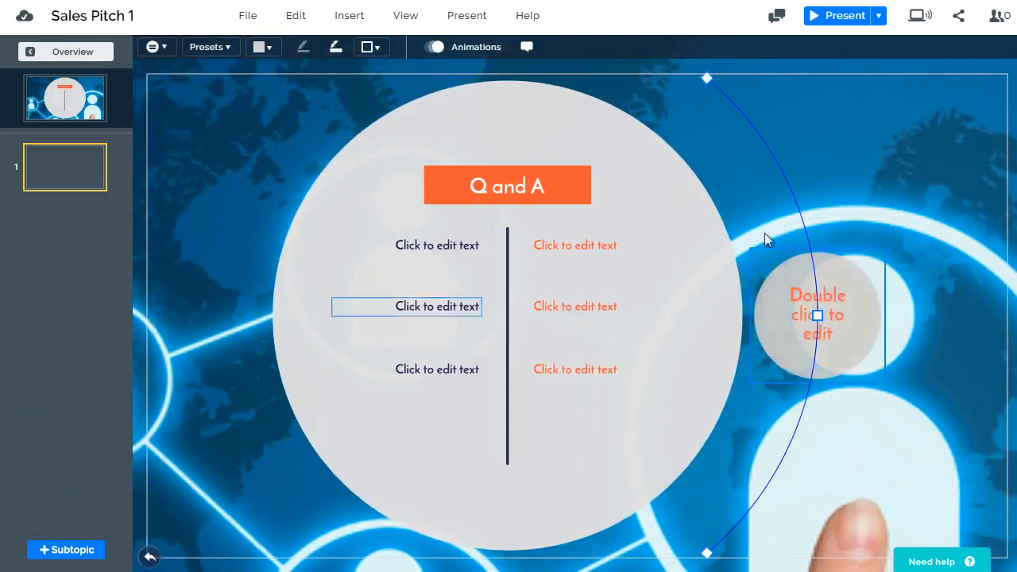
{"action": "left_click_drag", "start_coordinate": [827, 266], "coordinate": [826, 218]}
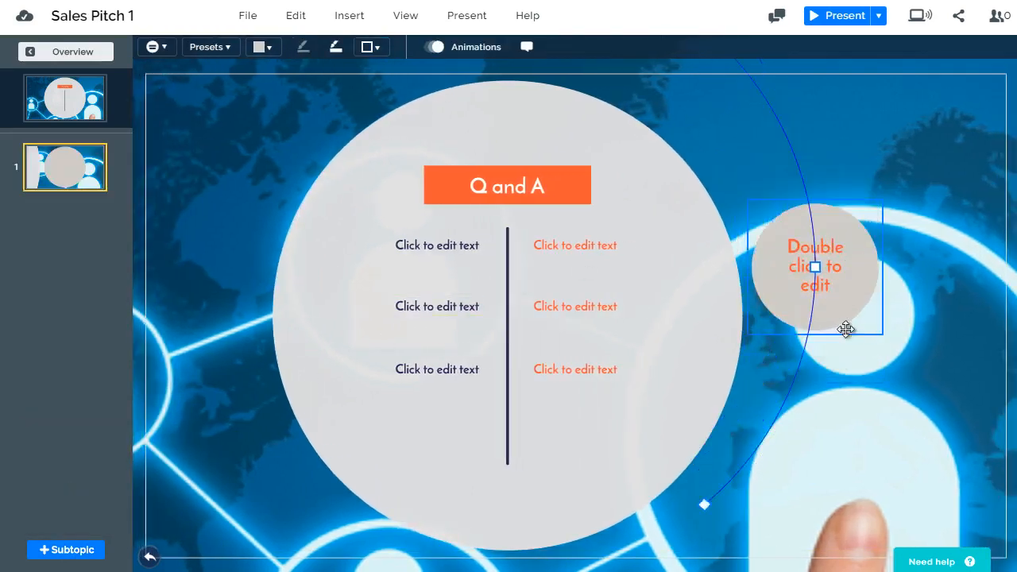
{"action": "left_click_drag", "start_coordinate": [845, 329], "coordinate": [856, 289]}
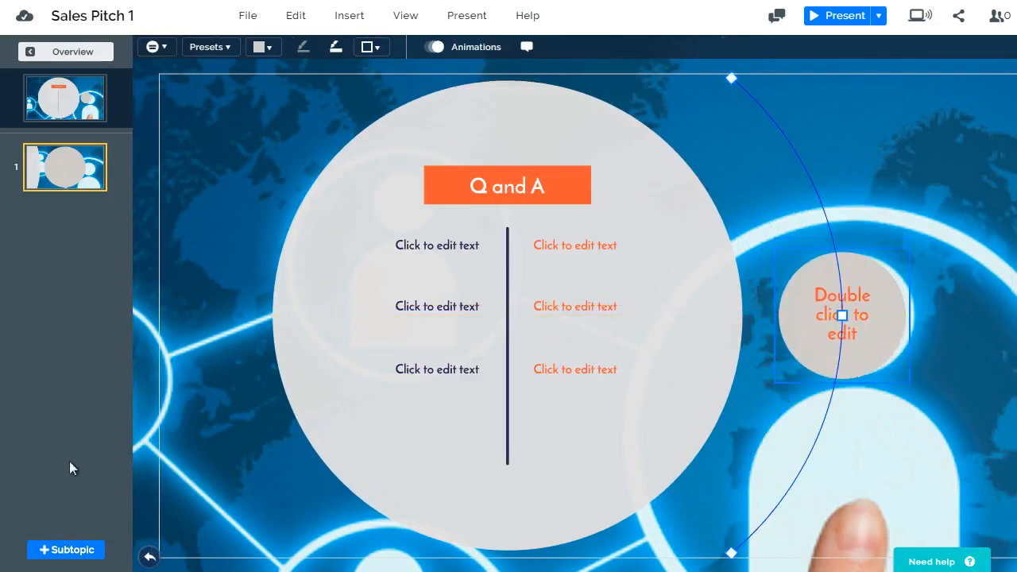
Add two more Planet subtopics to the Q and A topic
{"action": "left_click", "coordinate": [76, 551]}
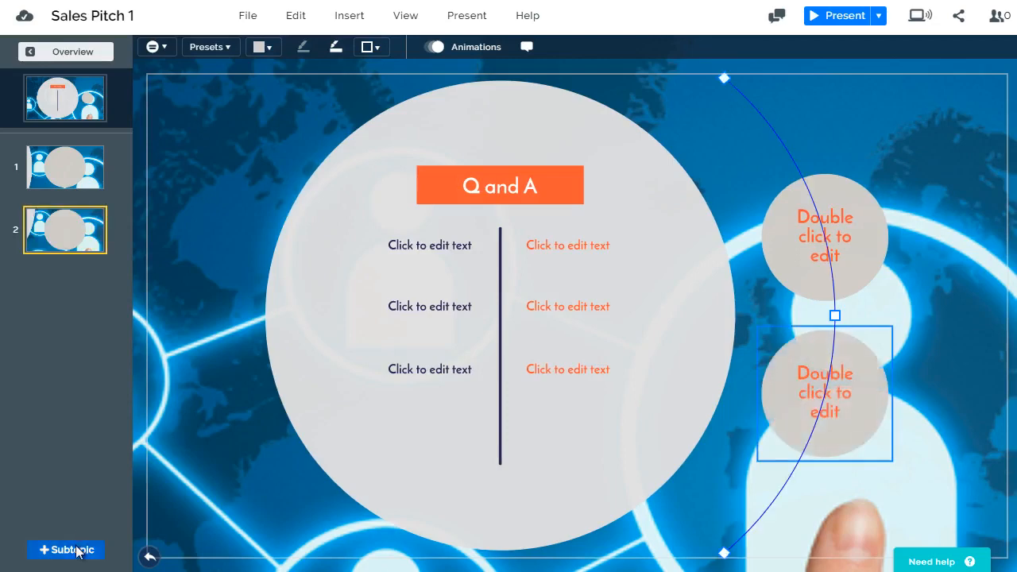
{"action": "mouse_move", "coordinate": [77, 552]}
{"action": "left_click", "coordinate": [200, 460]}
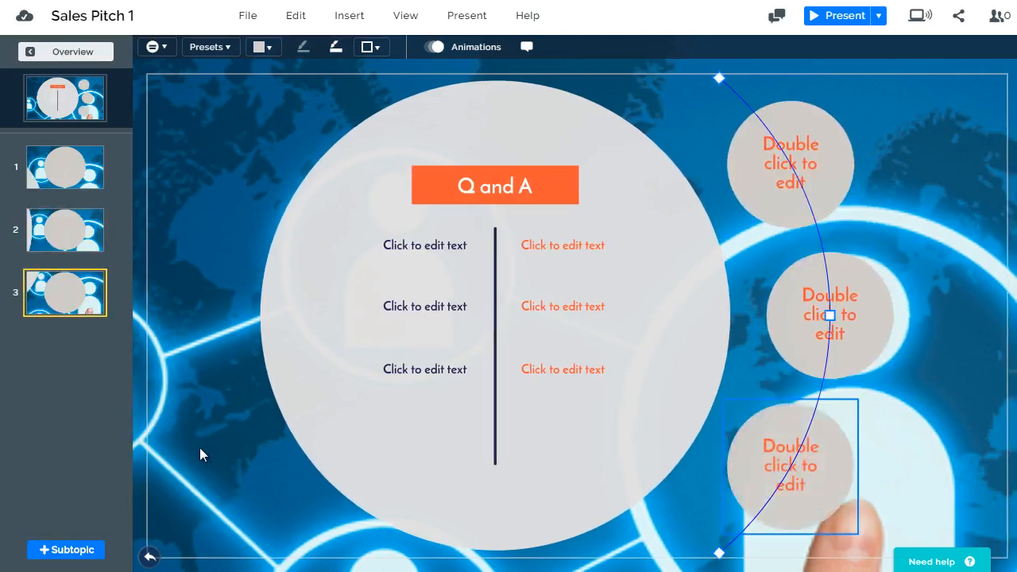
Add a Stack subtopic as the fourth subtopic of Q and A and open it
{"action": "mouse_move", "coordinate": [72, 550]}
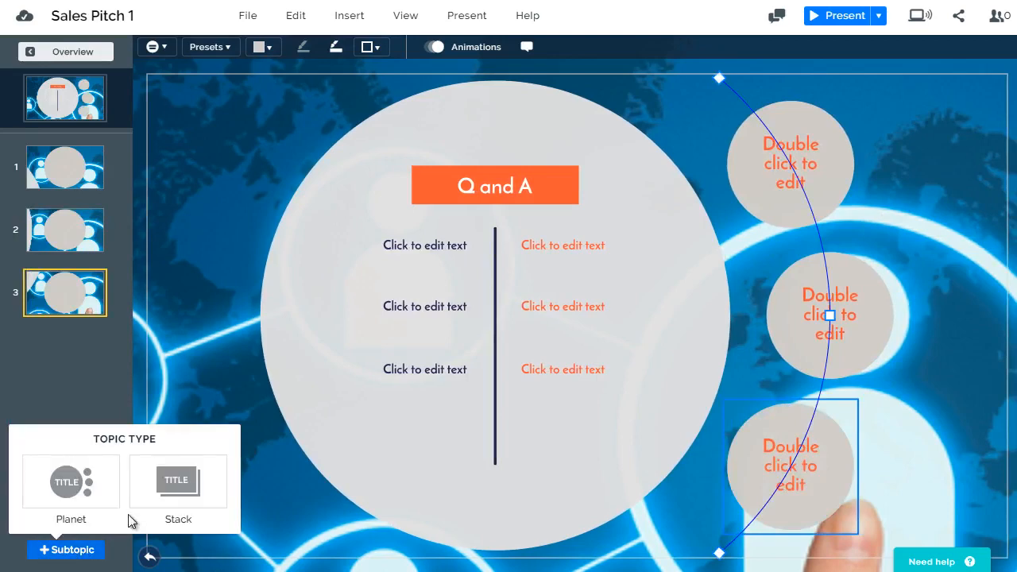
{"action": "left_click", "coordinate": [171, 497]}
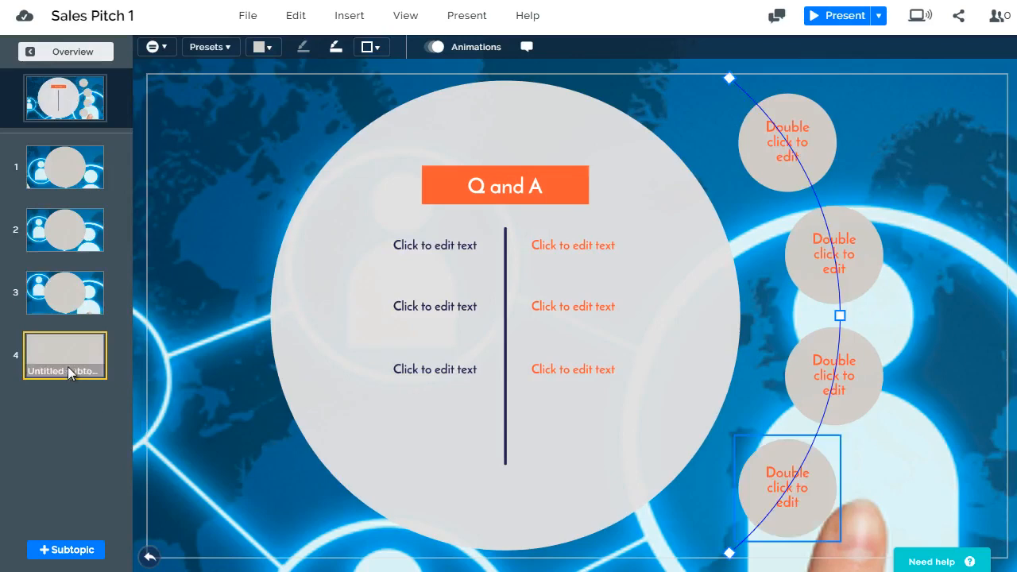
{"action": "left_click", "coordinate": [77, 361]}
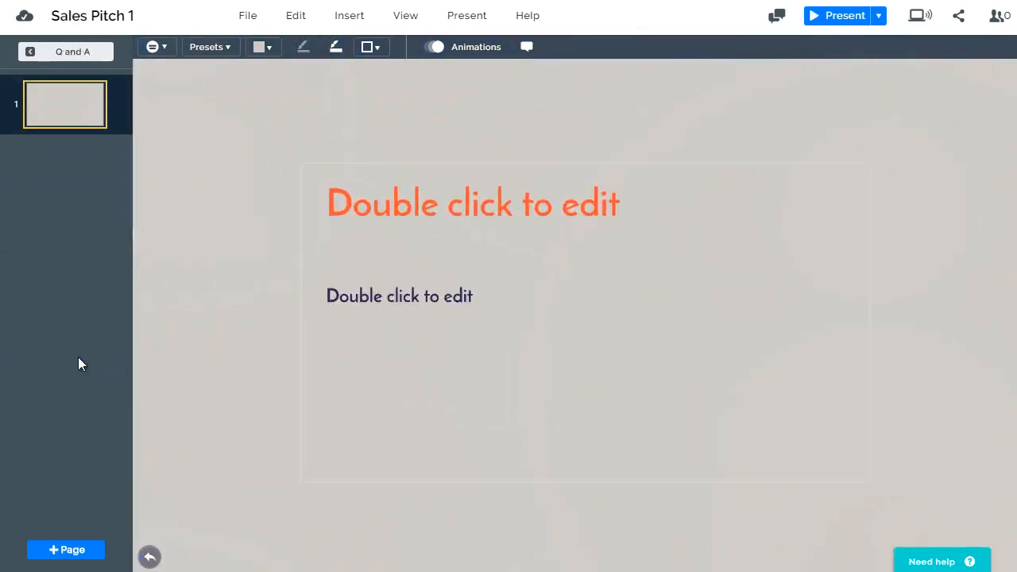